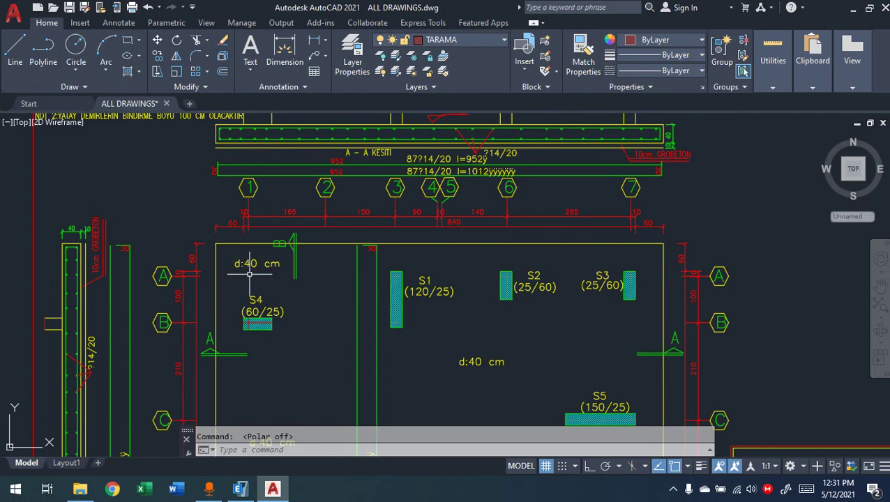
Step: Examine the hatched corner column of the kitchen (MUTFAK) in the architectural floor plan, starting from the foundation plan
middle_click_drag(335, 225, 309, 267)
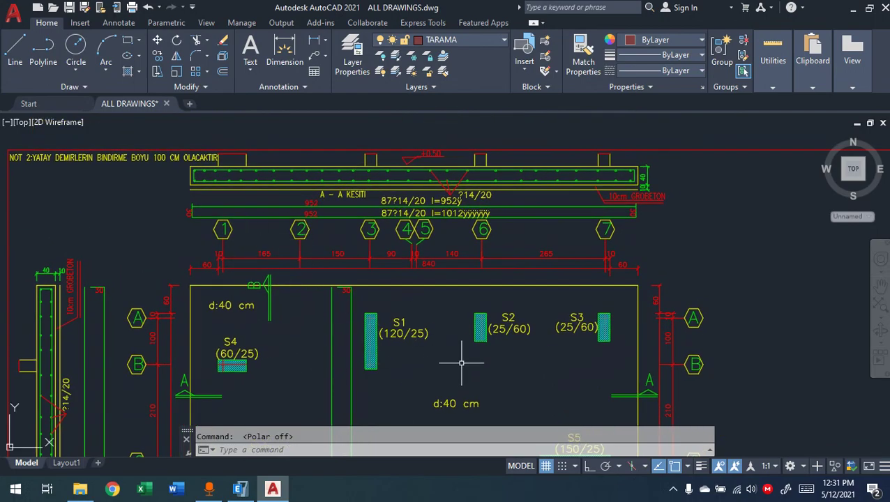
scroll(471, 346, "down", 8)
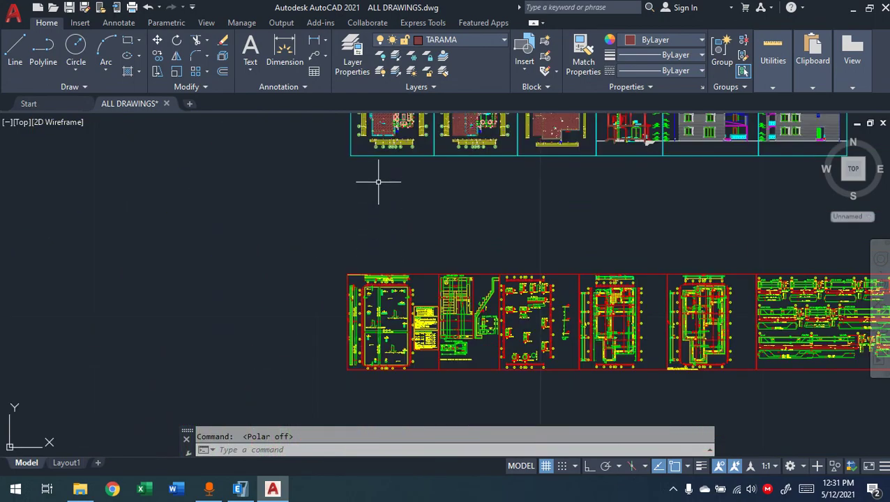
scroll(352, 293, "up", 10)
middle_click_drag(328, 202, 403, 273)
scroll(334, 242, "up", 7)
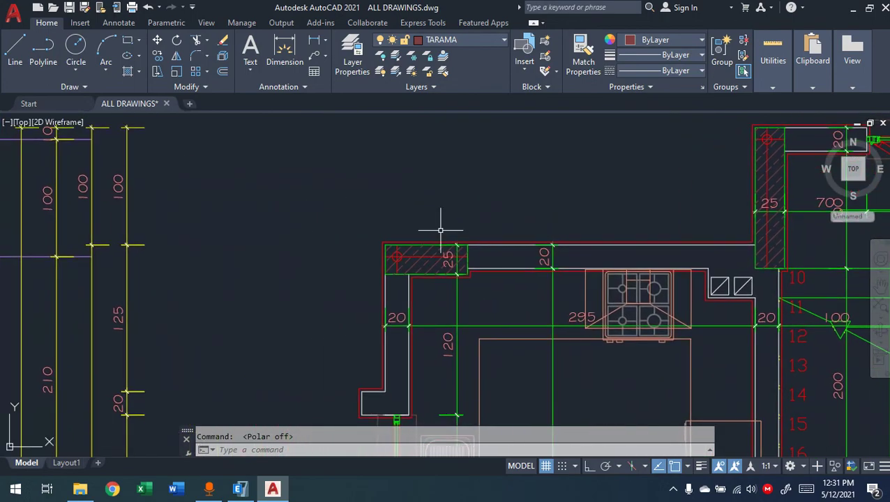
scroll(403, 262, "up", 2)
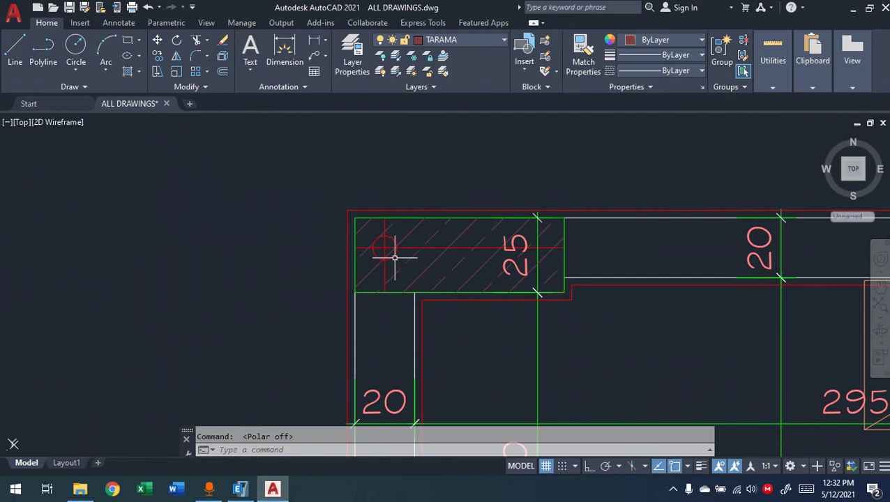
Step: Mark a shifted column outline over the hatched corner column with a cyan rectangle in the screen annotation tool
key("ctrl+alt+d")
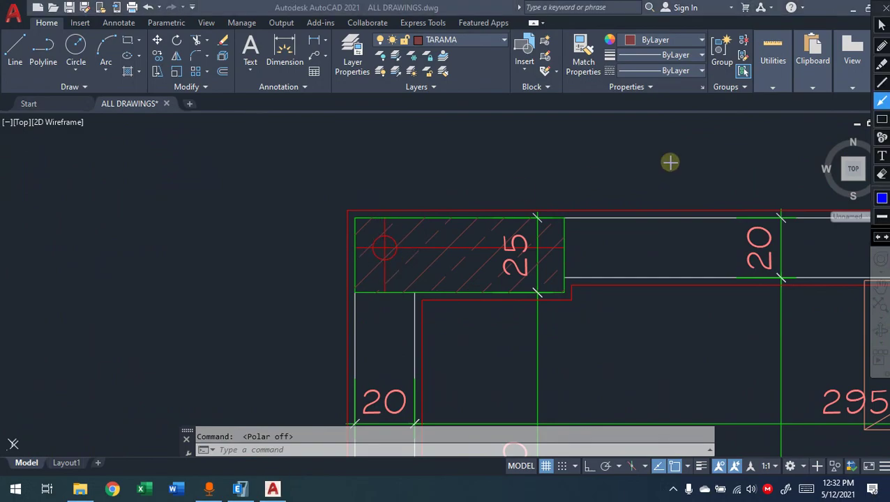
left_click(881, 122)
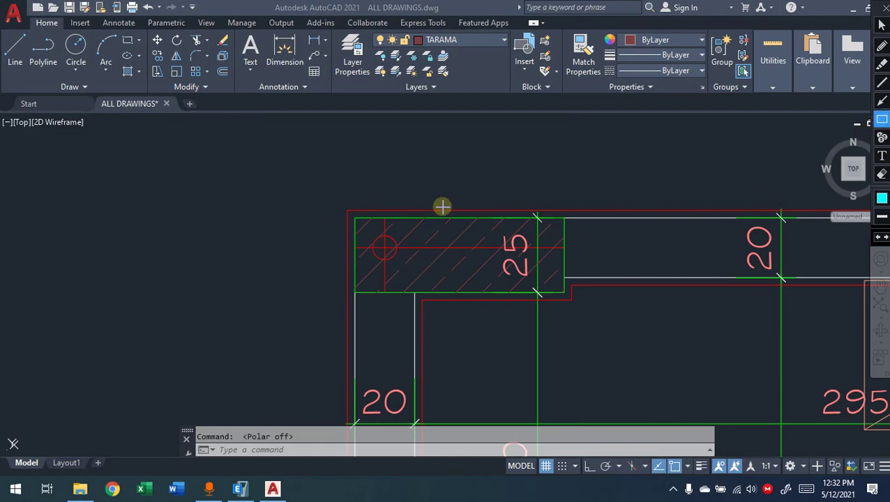
mouse_move(451, 193)
left_mouse_down()
mouse_move(438, 244)
mouse_move(299, 279)
mouse_move(311, 293)
mouse_move(316, 281)
left_mouse_up()
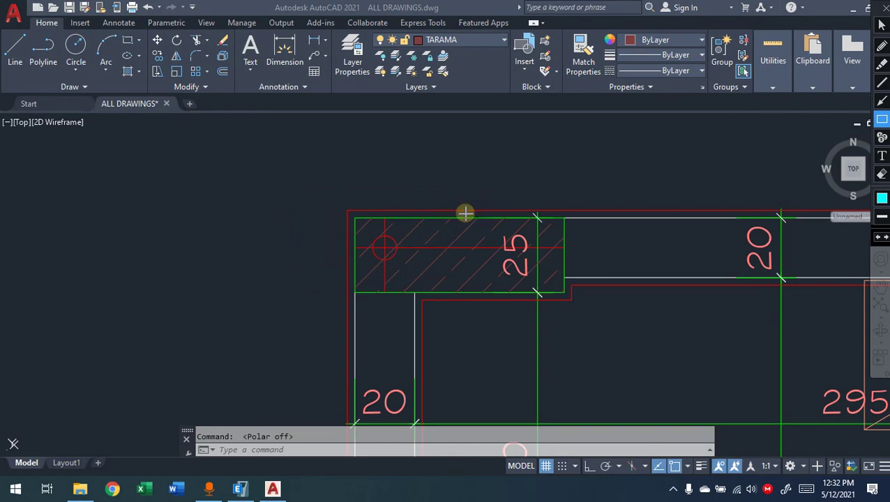
left_click_drag(454, 208, 285, 276)
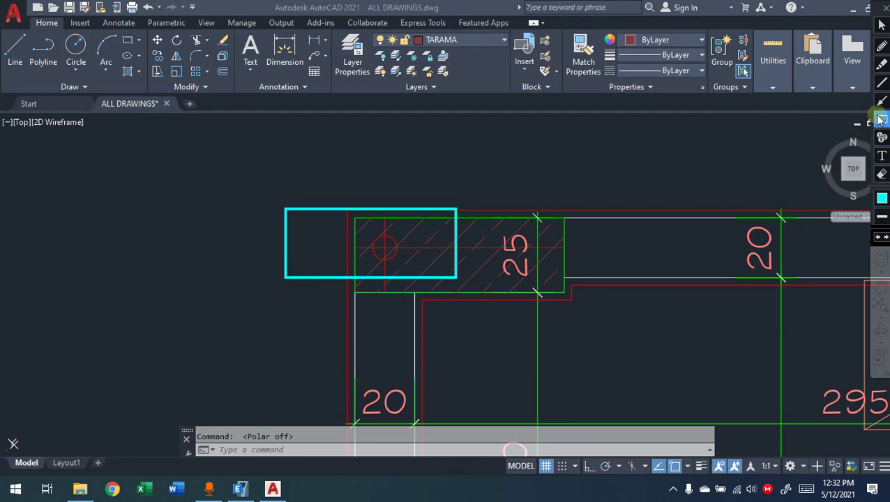
Step: Sketch red freehand arrows around the corner column to indicate displacement directions, and close the screen annotation
left_click(881, 45)
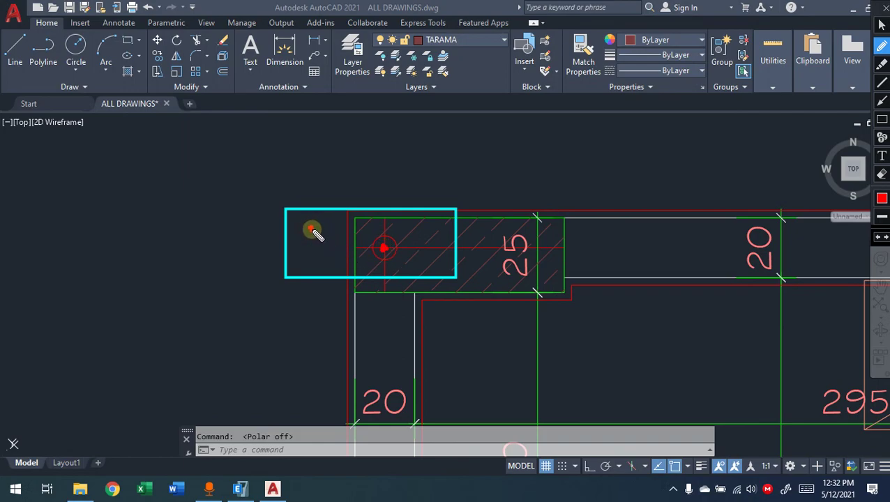
mouse_move(383, 248)
left_mouse_down()
mouse_move(333, 238)
mouse_move(338, 230)
mouse_move(325, 239)
left_mouse_up()
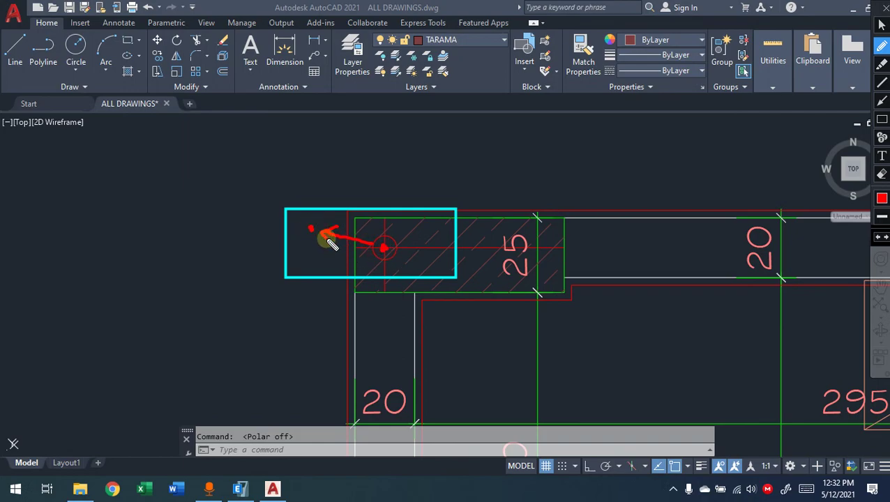
mouse_move(328, 194)
left_mouse_down()
mouse_move(403, 193)
mouse_move(418, 202)
left_mouse_up()
mouse_move(432, 255)
left_mouse_down()
mouse_move(432, 290)
mouse_move(423, 297)
left_mouse_up()
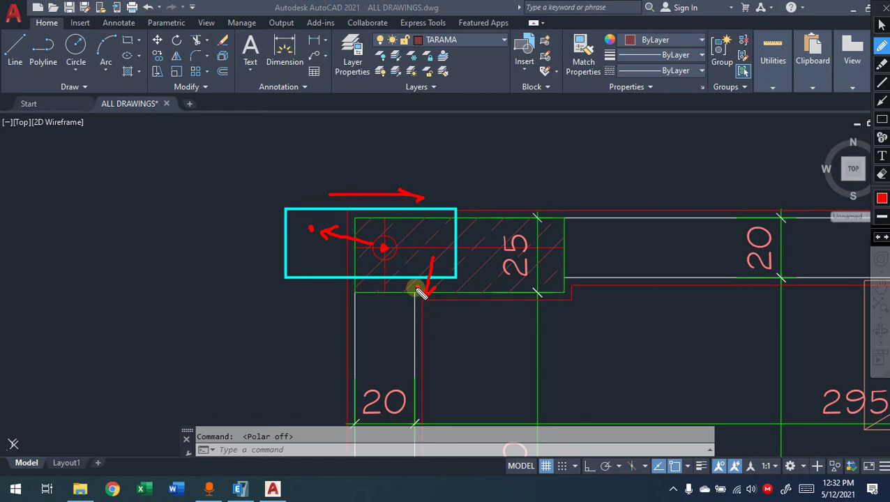
key("Escape")
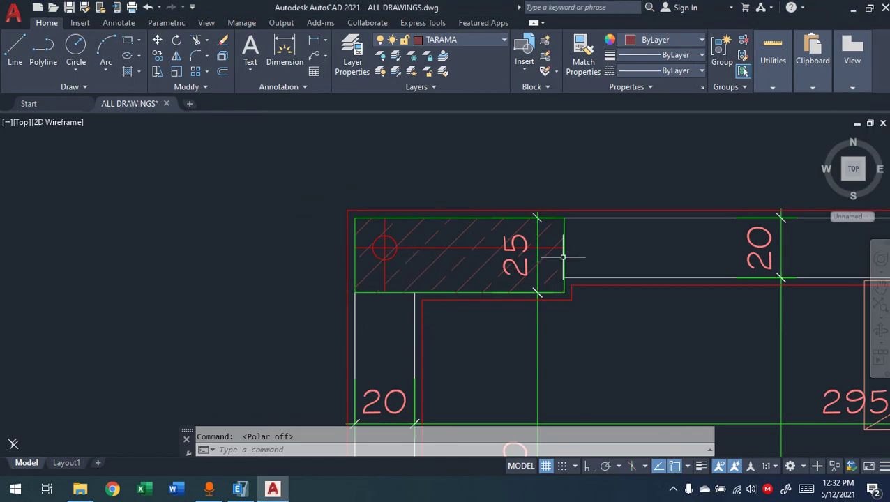
Step: Return to the foundation plan and examine the layout of columns S1 to S5
scroll(454, 282, "down", 5)
scroll(375, 140, "up", 4)
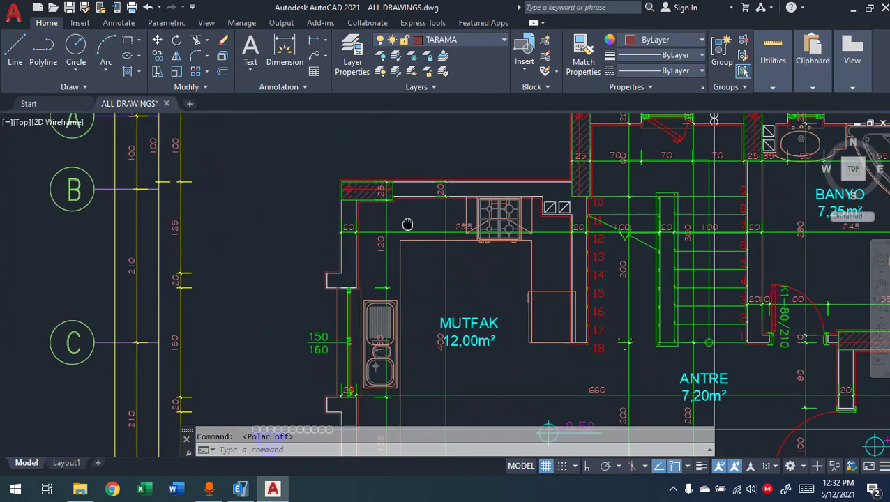
scroll(412, 211, "down", 5)
middle_click_drag(464, 342, 395, 72)
middle_click_drag(397, 338, 414, 104)
middle_click_drag(425, 349, 416, 139)
scroll(418, 157, "down", 4)
scroll(398, 195, "up", 6)
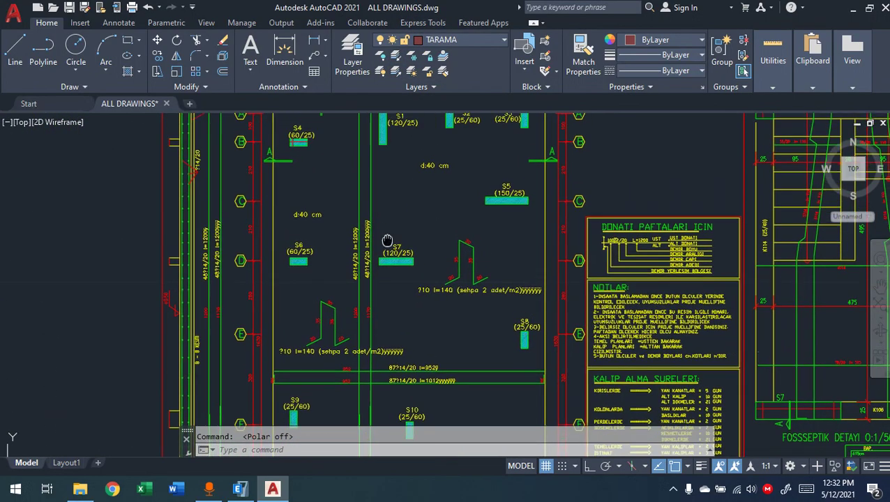
scroll(301, 258, "up", 4)
middle_click_drag(707, 211, 572, 212)
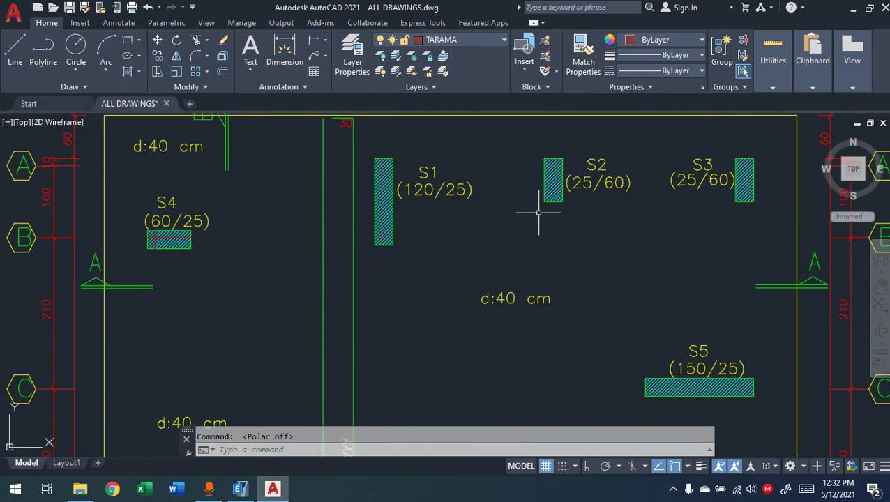
Step: Examine the remaining columns S6 to S13 in the foundation plan and inspect the axis lines of column S4
left_click(729, 388)
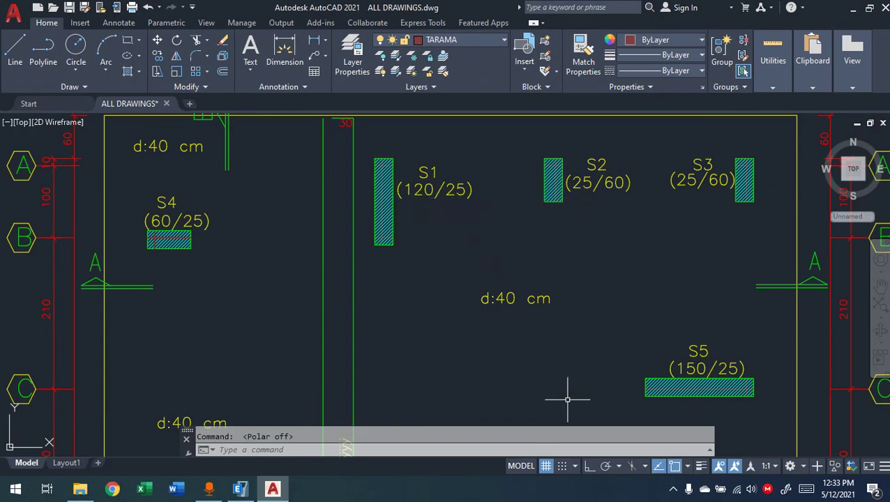
mouse_move(574, 377)
middle_mouse_down()
mouse_move(461, 324)
mouse_move(461, 222)
middle_mouse_up()
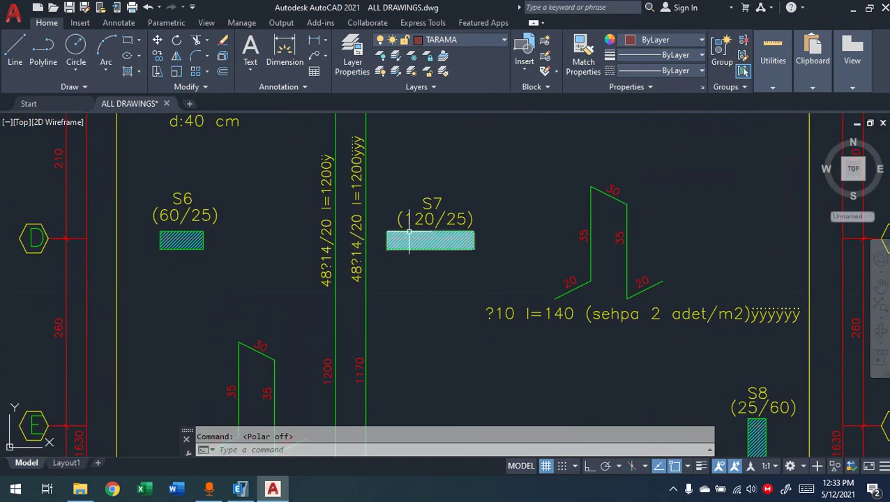
middle_click_drag(440, 320, 330, 312)
middle_click_drag(381, 156, 363, 316)
middle_click_drag(340, 169, 330, 316)
middle_click_drag(530, 414, 476, 234)
mouse_move(447, 327)
middle_mouse_down()
mouse_move(445, 302)
mouse_move(397, 308)
mouse_move(463, 201)
mouse_move(657, 142)
middle_mouse_up()
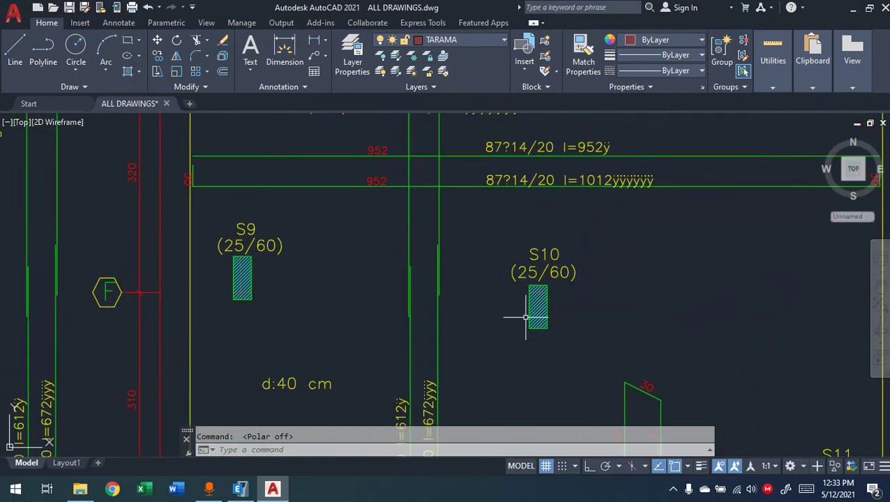
mouse_move(524, 317)
middle_mouse_down()
mouse_move(473, 153)
mouse_move(421, 250)
mouse_move(469, 188)
middle_mouse_up()
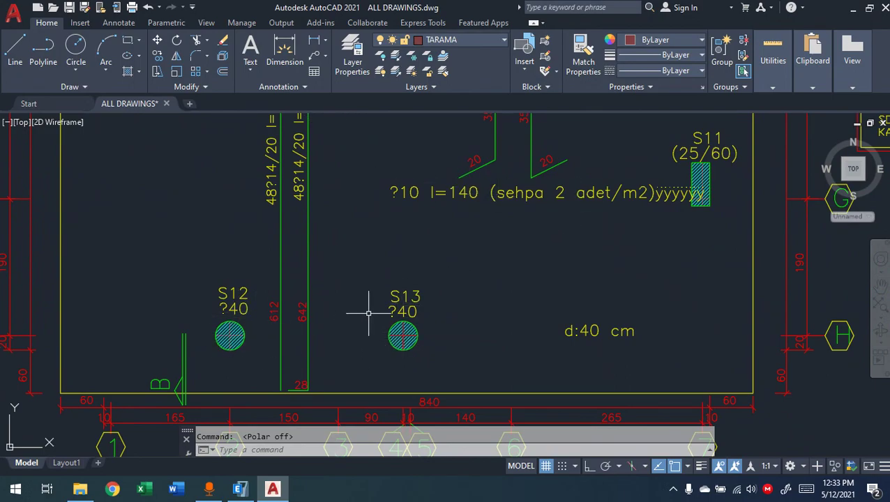
mouse_move(392, 226)
middle_mouse_down()
mouse_move(443, 294)
mouse_move(370, 277)
mouse_move(328, 314)
mouse_move(320, 343)
mouse_move(336, 341)
mouse_move(331, 271)
mouse_move(316, 330)
mouse_move(297, 331)
mouse_move(341, 282)
mouse_move(373, 285)
middle_mouse_up()
scroll(258, 324, "up", 5)
scroll(340, 280, "up", 2)
middle_click_drag(323, 210, 324, 244)
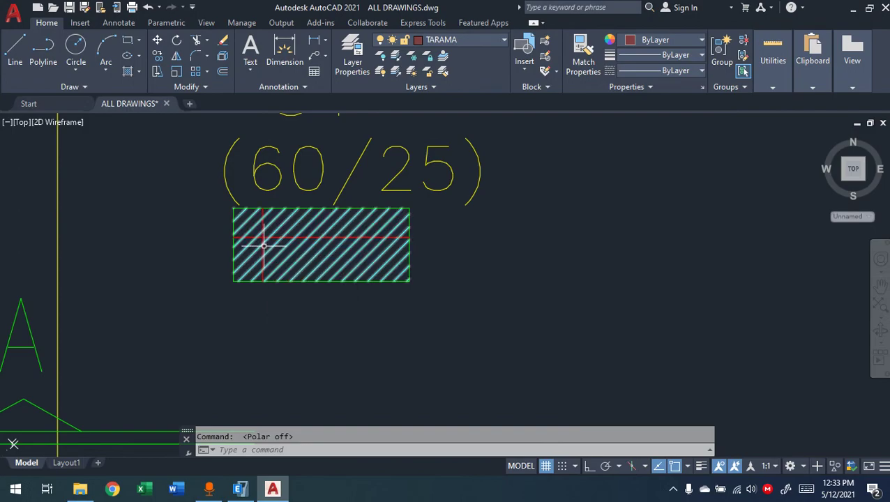
left_click(315, 42)
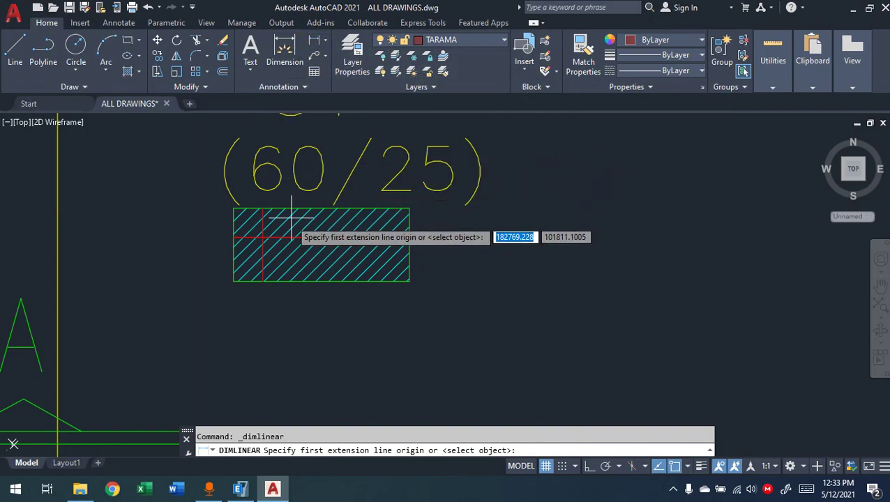
left_click(262, 238)
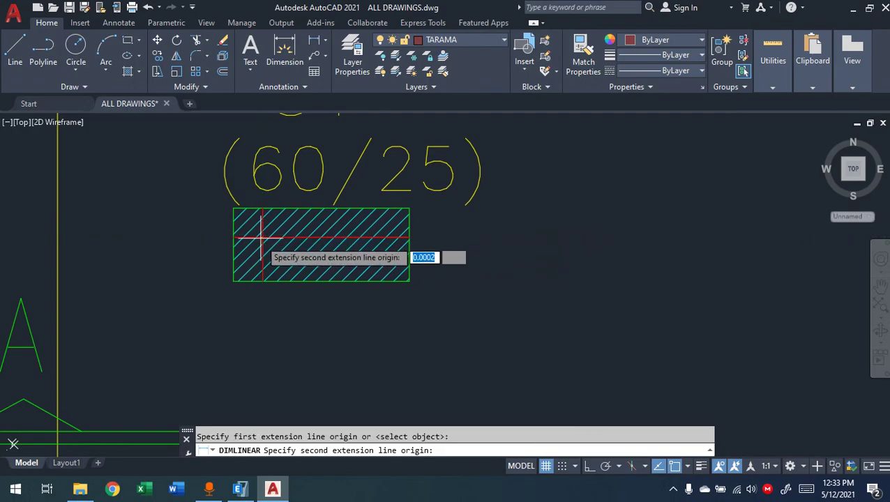
left_click(319, 208)
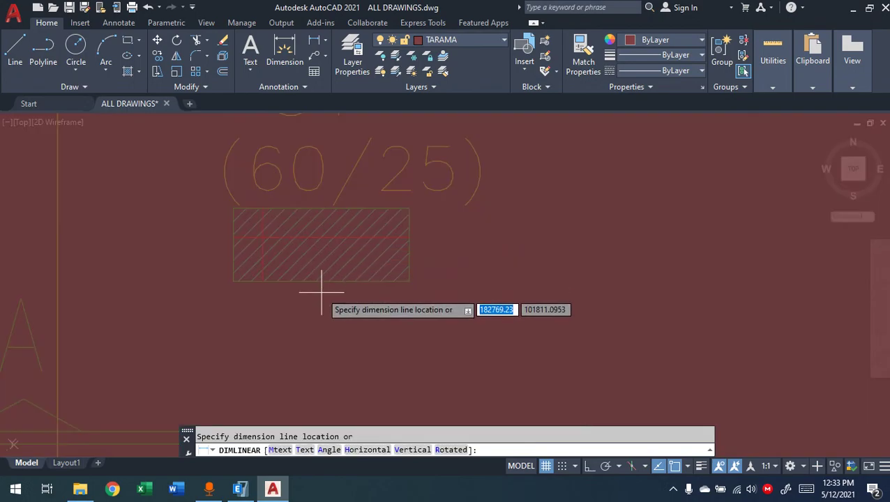
key("Escape")
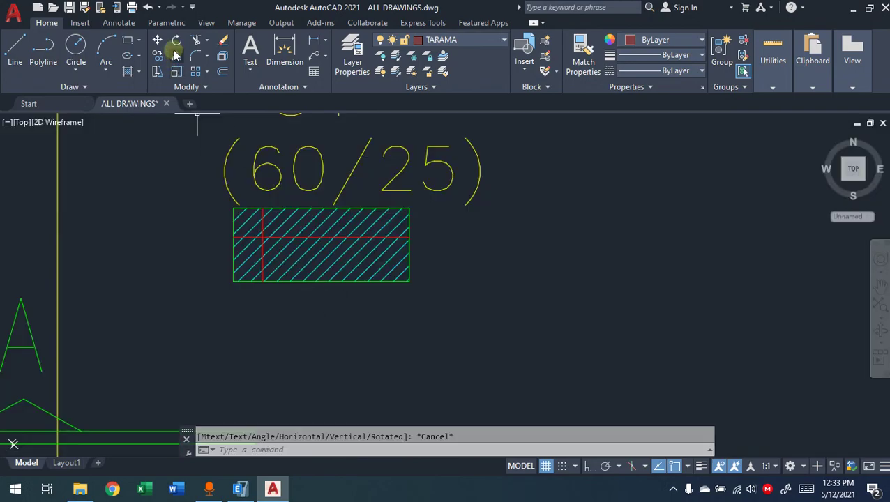
Step: Set the current dimension style to Standard and assign new dimensions to layer 0
left_click(118, 23)
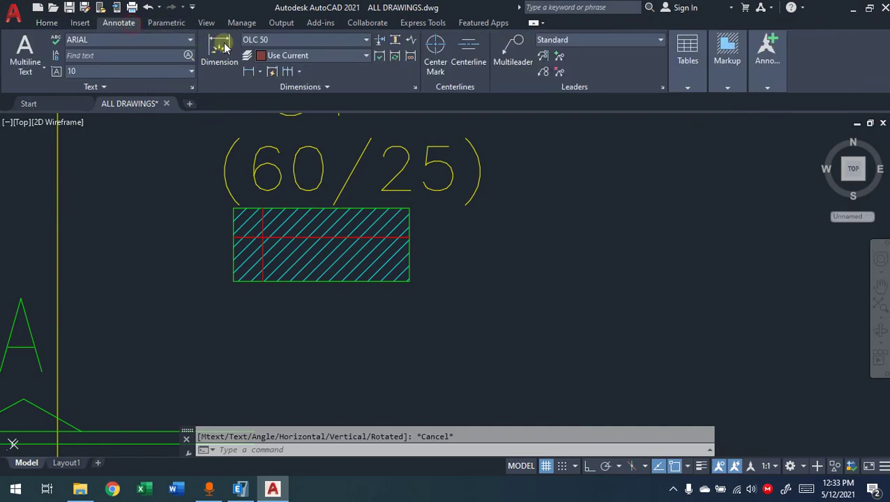
left_click(289, 39)
left_click(298, 152)
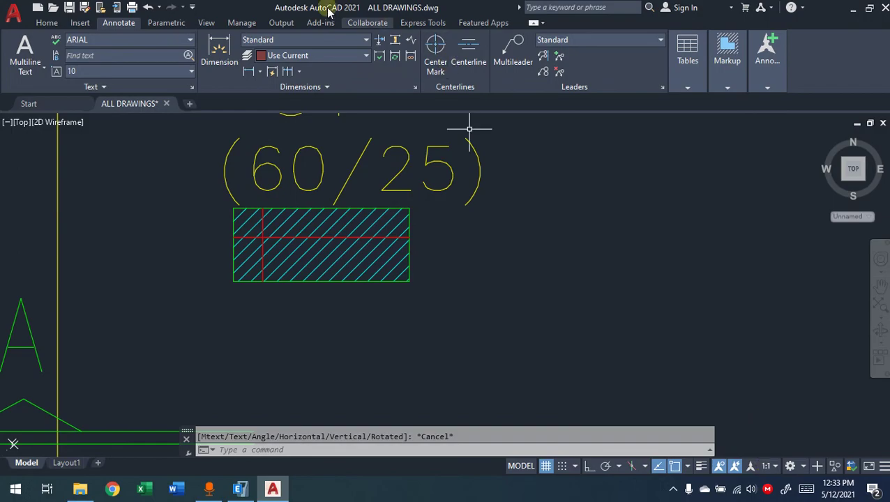
left_click(286, 56)
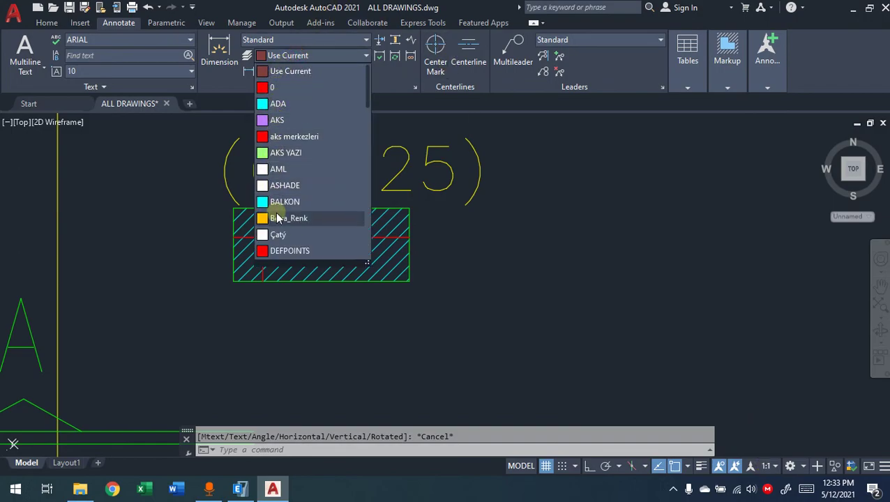
left_click(287, 86)
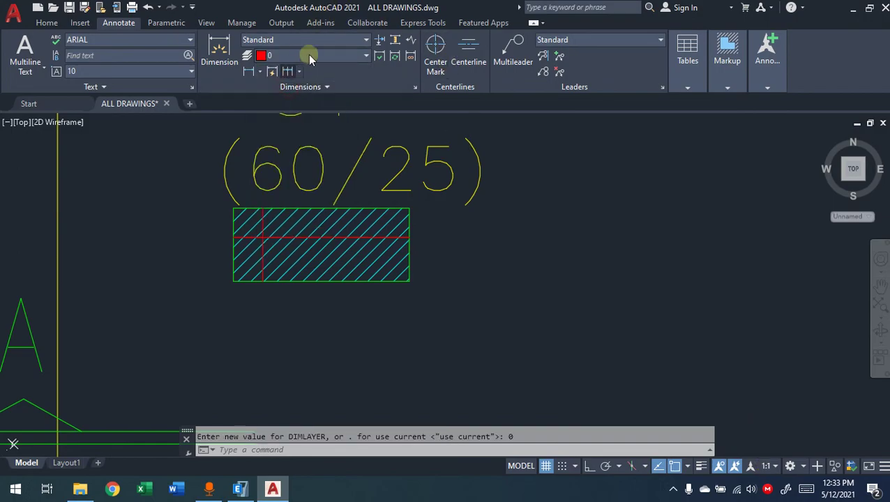
Step: Set the current object colour to ByBlock
left_click(48, 22)
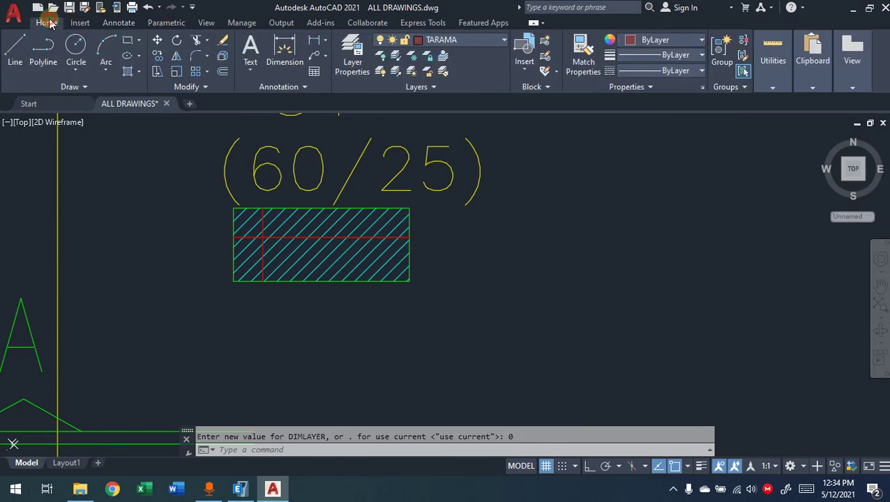
left_click(652, 40)
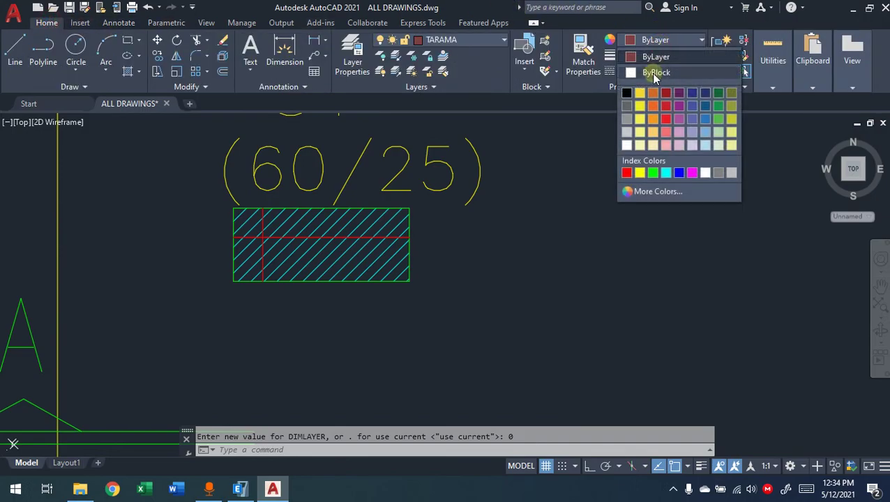
left_click(654, 74)
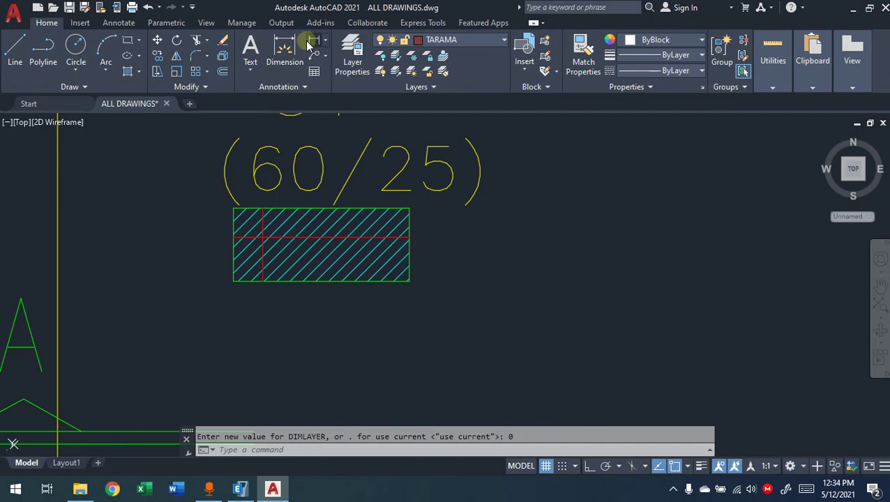
Step: Assign new dimensions to the AML layer
left_click(118, 22)
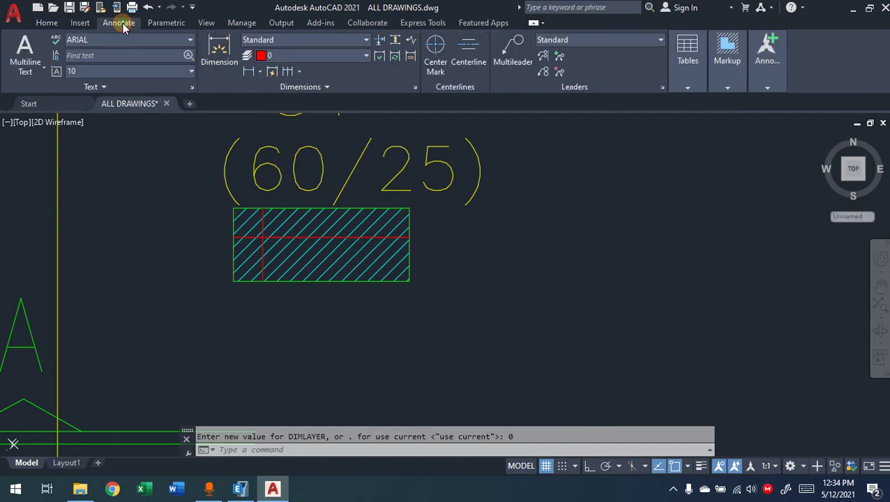
left_click(291, 56)
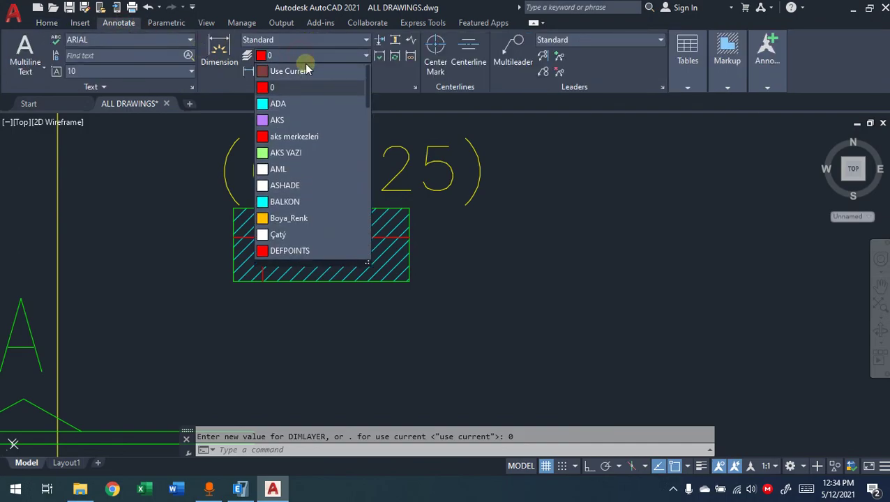
left_click(279, 170)
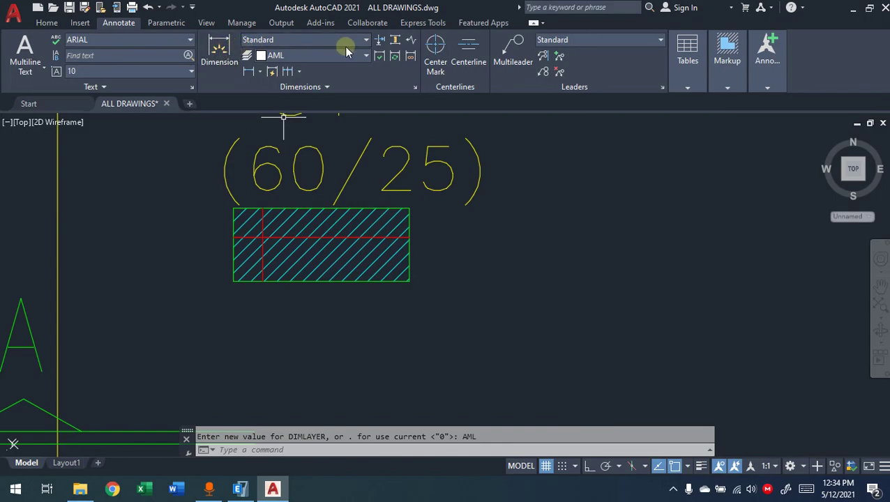
Step: Place a horizontal linear dimension below column S4 from its axis intersection to the midpoint of its upper edge
left_click(249, 70)
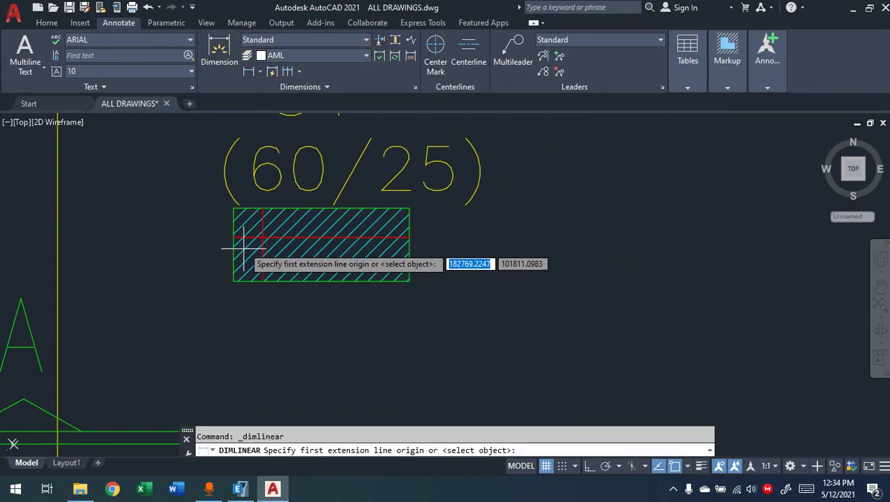
left_click(263, 237)
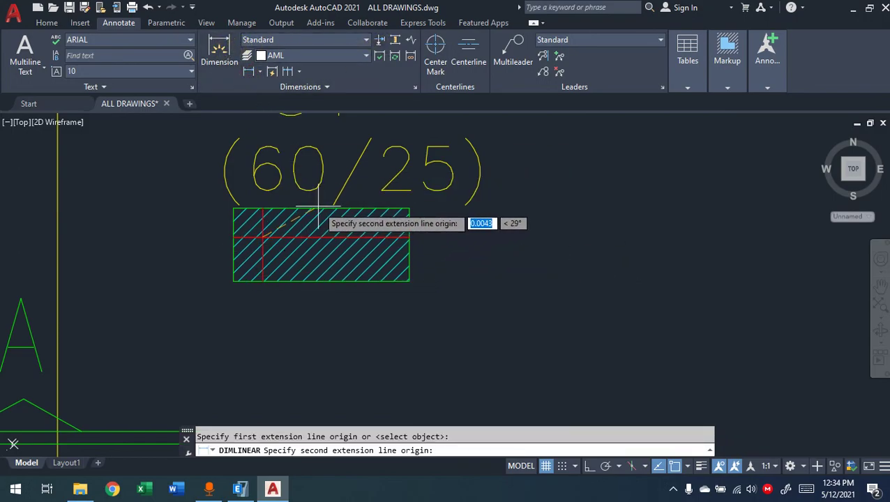
left_click(263, 208)
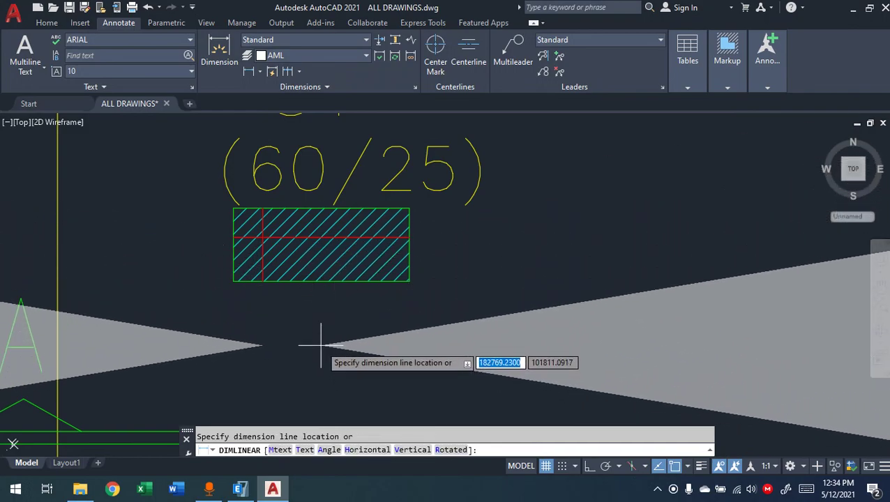
left_click(320, 344)
Step: Set the annotation scale to 3" = 1'-0" and turn on percentages for the scale display
left_click(772, 467)
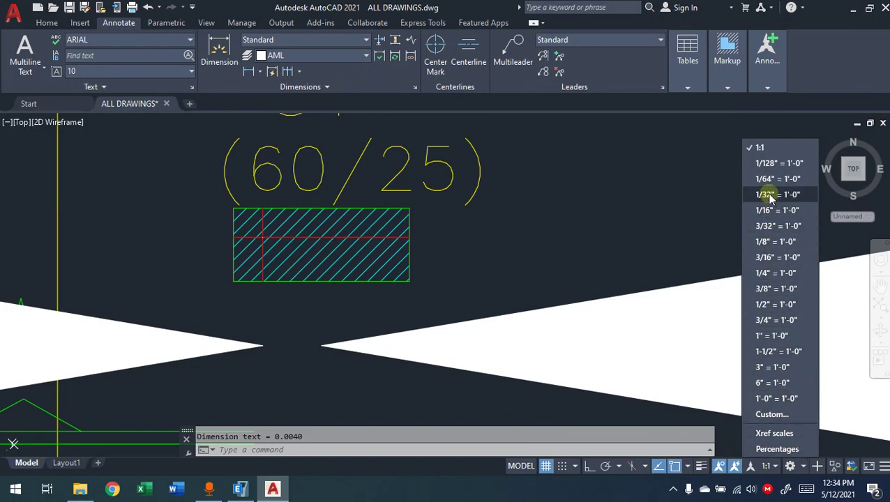
left_click(779, 367)
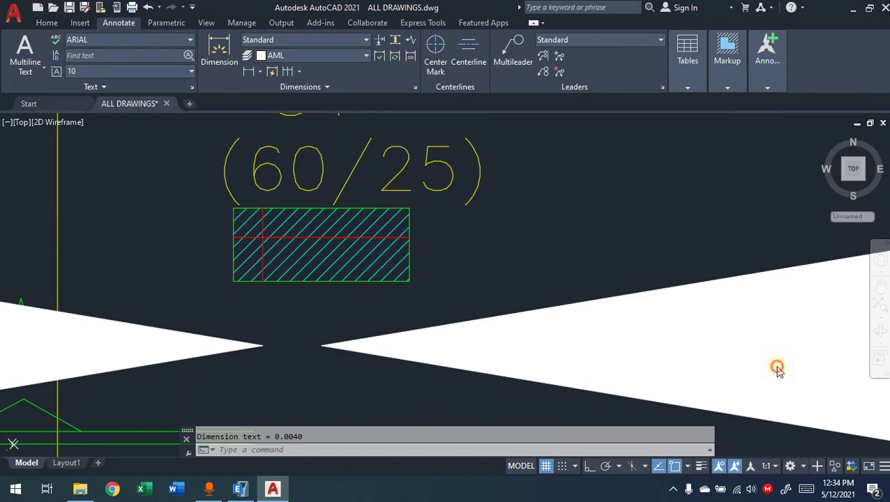
left_click(758, 465)
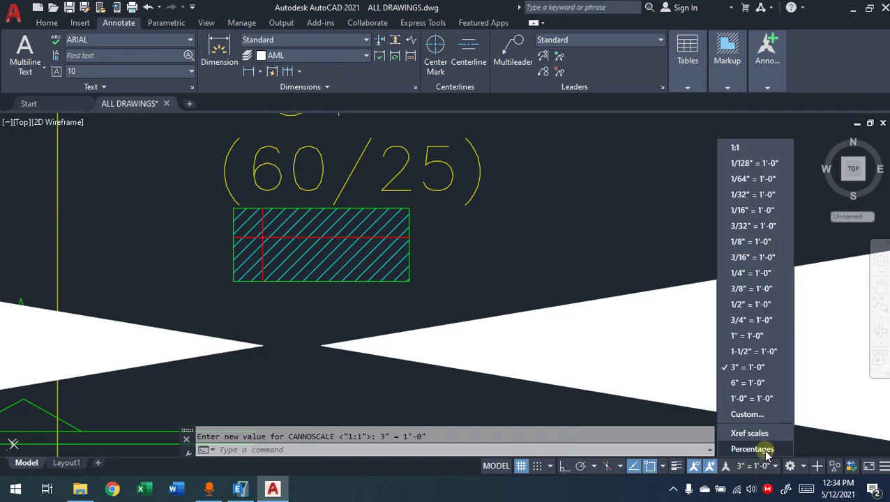
left_click(763, 449)
Step: Erase the oversized dimension below column S4
scroll(511, 308, "down", 10)
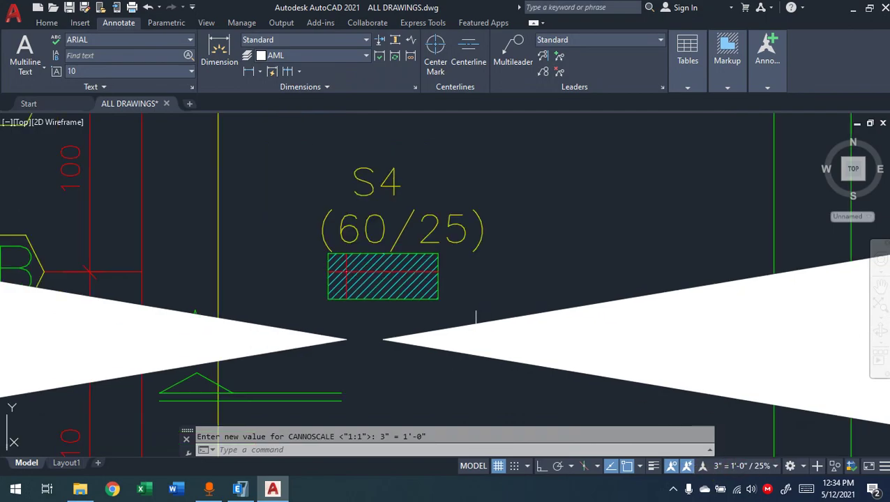
middle_click_drag(483, 347, 464, 288)
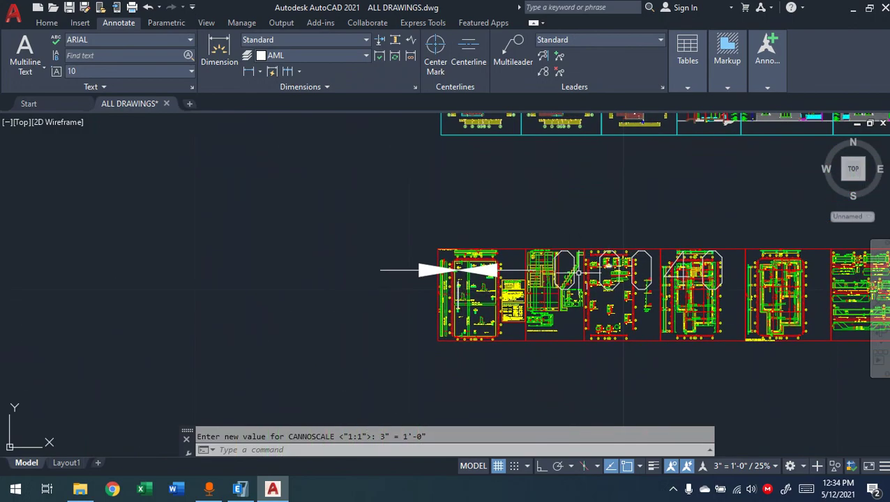
scroll(579, 272, "up", 2)
scroll(384, 263, "up", 9)
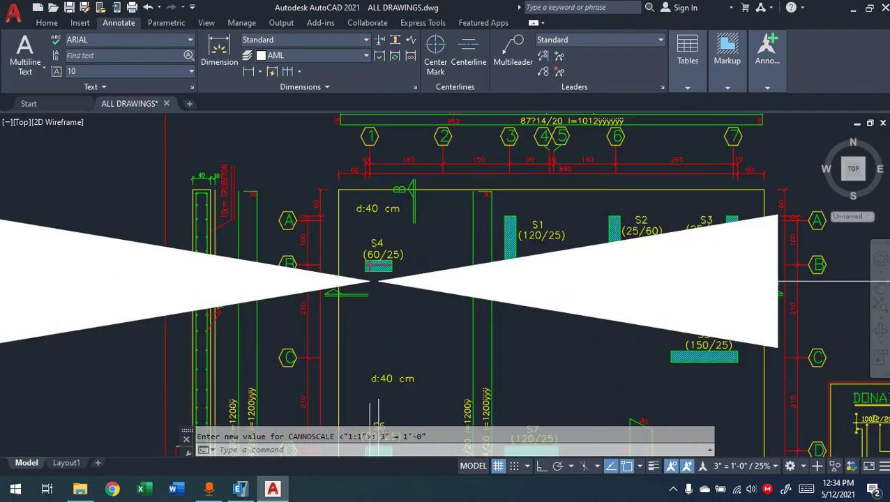
left_click(444, 243)
left_click(385, 311)
key("Delete")
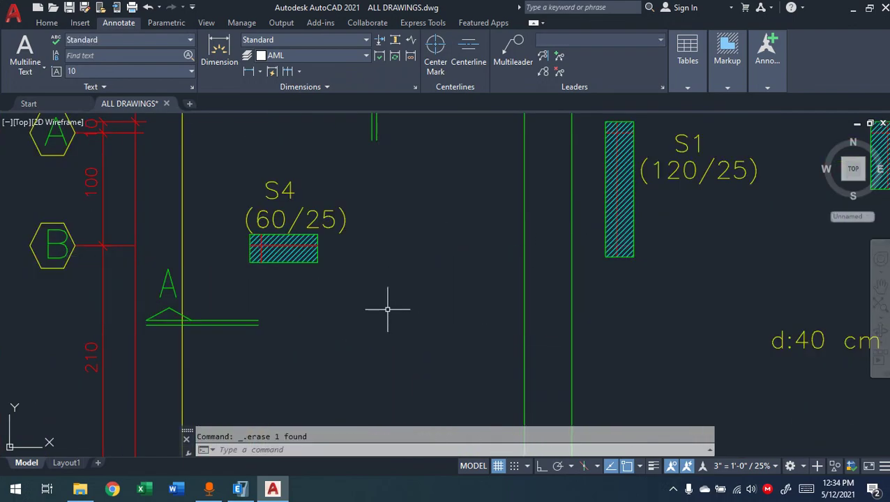
Step: Find the kitchen's corner column in the architectural floor plan and examine its axis intersection and surrounding wall dimensions
scroll(386, 307, "down", 5)
middle_click_drag(377, 208, 334, 238)
scroll(333, 241, "down", 2)
middle_click_drag(321, 270, 310, 387)
scroll(349, 246, "down", 6)
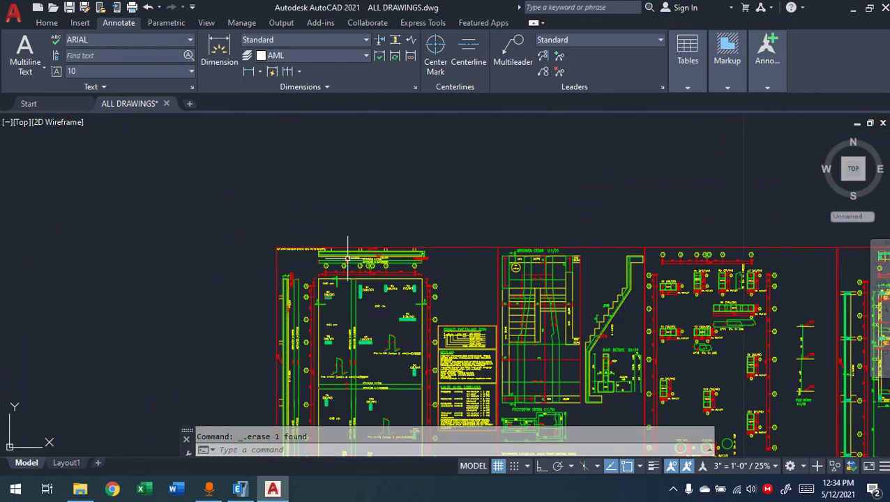
middle_click_drag(347, 245, 341, 340)
mouse_move(396, 175)
middle_mouse_down()
mouse_move(385, 184)
mouse_move(370, 356)
middle_mouse_up()
middle_click_drag(418, 202, 216, 411)
scroll(216, 411, "up", 2)
scroll(258, 304, "up", 4)
middle_click_drag(258, 304, 407, 246)
scroll(266, 244, "up", 2)
mouse_move(265, 244)
middle_mouse_down()
mouse_move(389, 267)
mouse_move(482, 259)
mouse_move(466, 281)
middle_mouse_up()
scroll(389, 247, "up", 2)
scroll(483, 259, "up", 2)
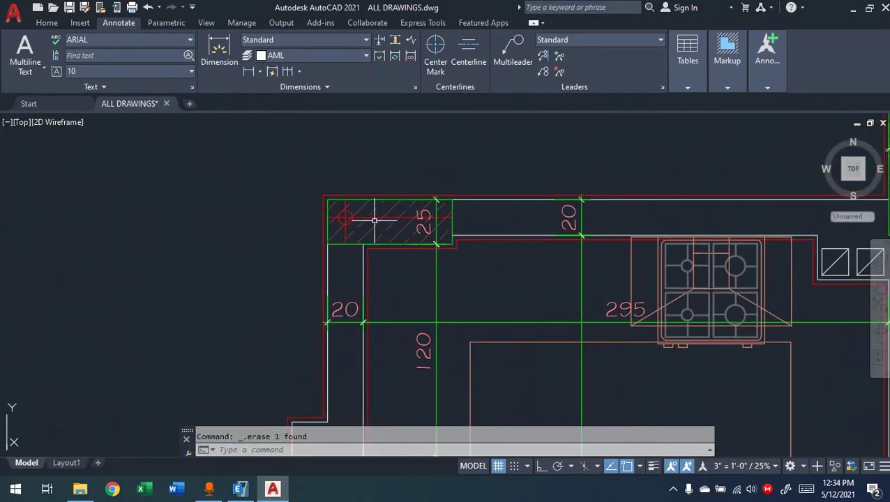
scroll(362, 219, "up", 2)
middle_click_drag(347, 211, 307, 222)
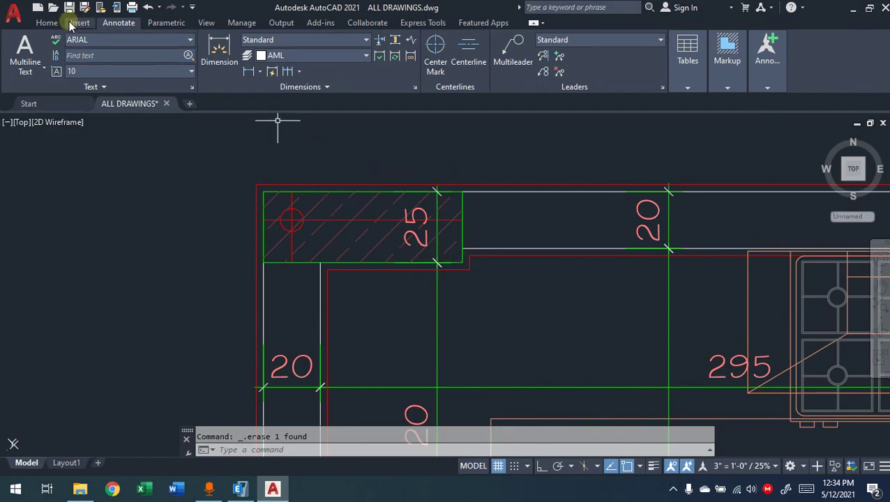
left_click(46, 22)
mouse_move(352, 233)
middle_mouse_down()
mouse_move(397, 203)
mouse_move(332, 234)
middle_mouse_up()
Step: Sketch temporary Δx and Δy offset marks between the column's centre and its axis intersection, and clear them
key("ctrl+alt+d")
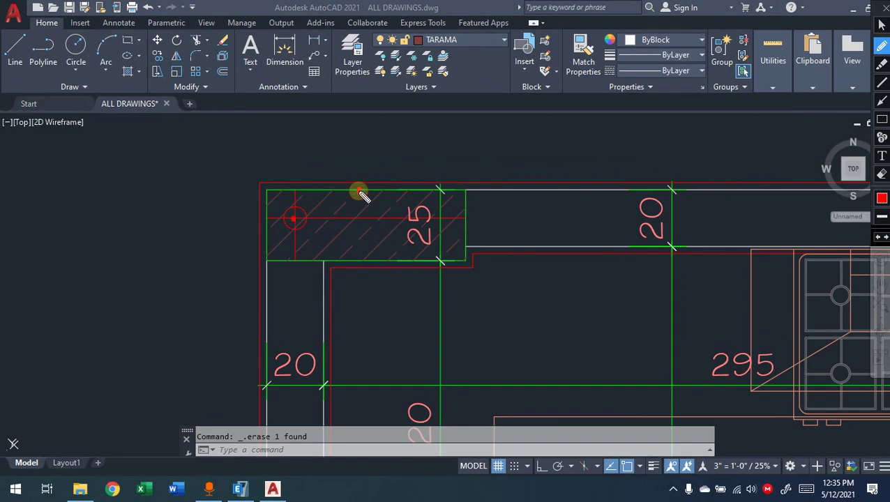
mouse_move(357, 145)
left_mouse_down()
mouse_move(357, 168)
mouse_move(285, 160)
mouse_move(291, 152)
mouse_move(288, 174)
left_mouse_up()
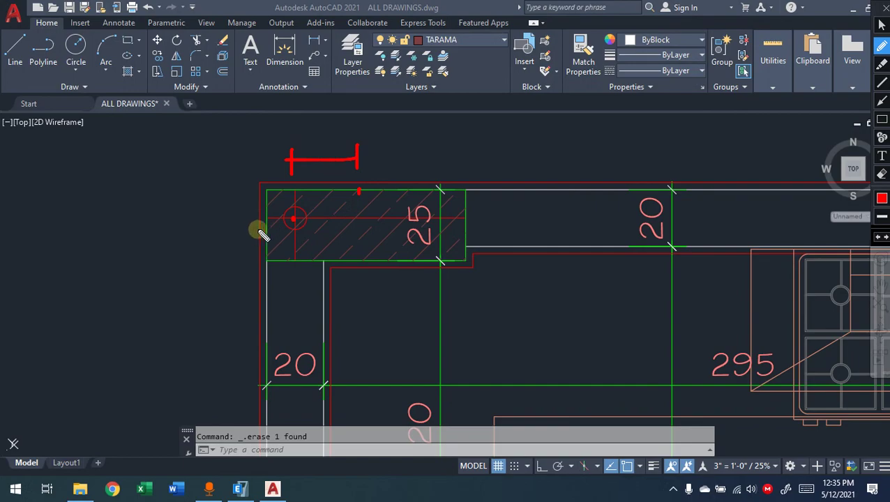
left_click_drag(266, 228, 234, 228)
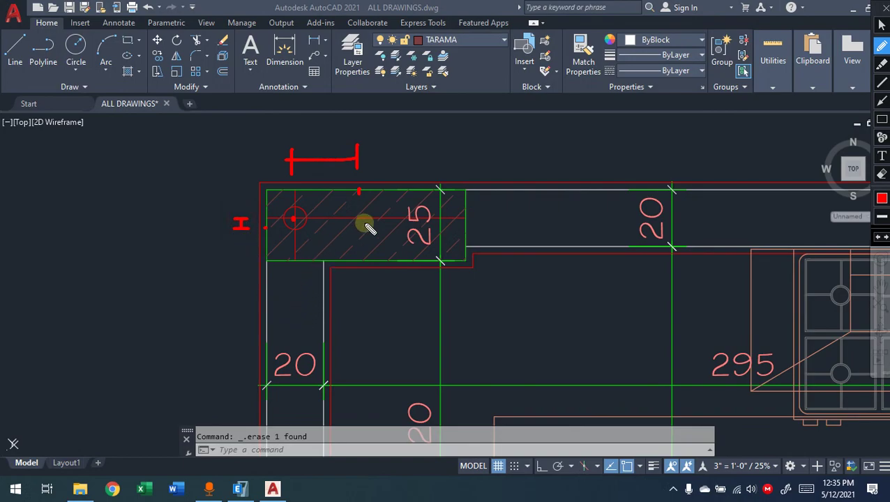
left_click_drag(353, 226, 357, 230)
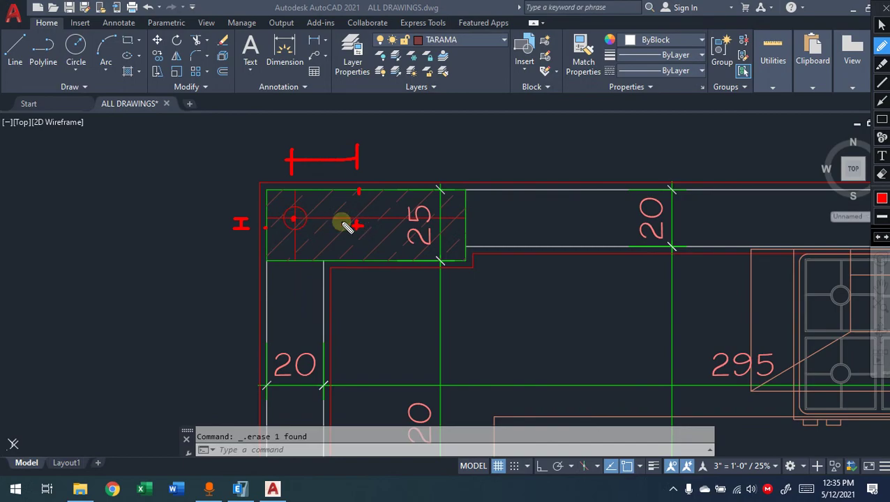
mouse_move(311, 134)
left_mouse_down()
mouse_move(314, 148)
mouse_move(343, 144)
left_mouse_up()
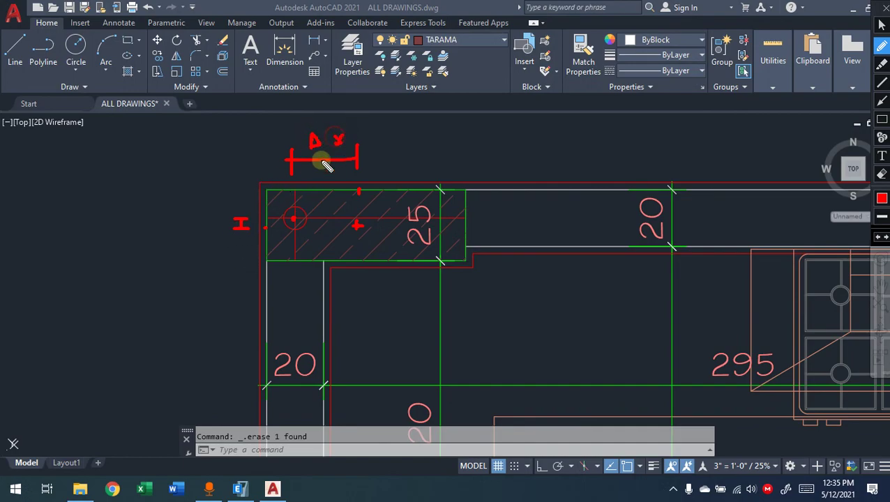
mouse_move(190, 216)
left_mouse_down()
mouse_move(201, 222)
mouse_move(201, 237)
left_mouse_up()
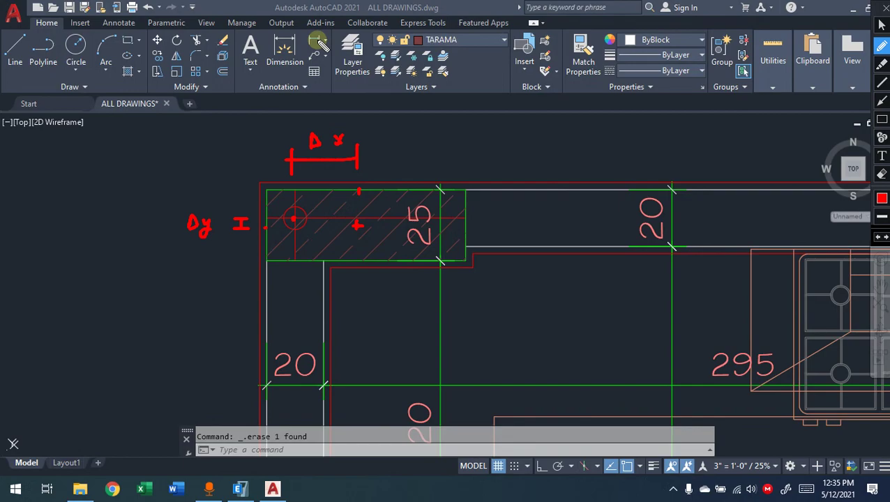
key("Escape")
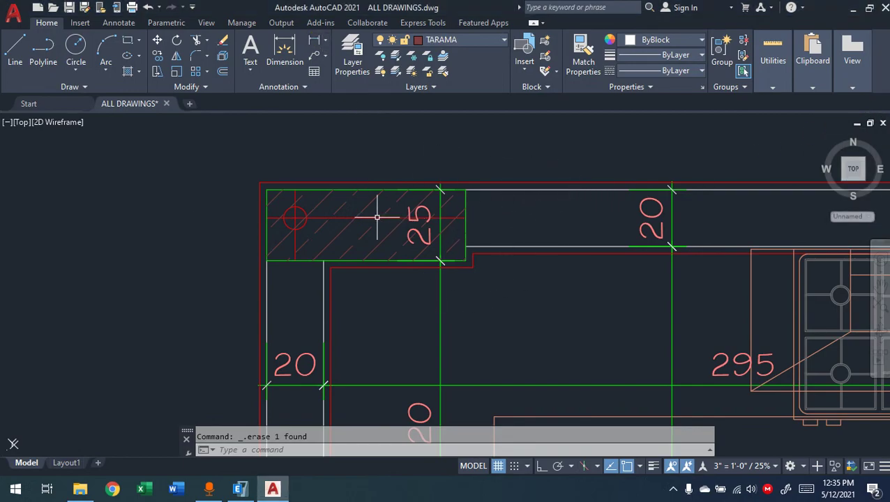
Step: Overlay a blue line on the column's horizontal axis and mark distances of 10 and 15 to the column's edges
key("ctrl+alt+d")
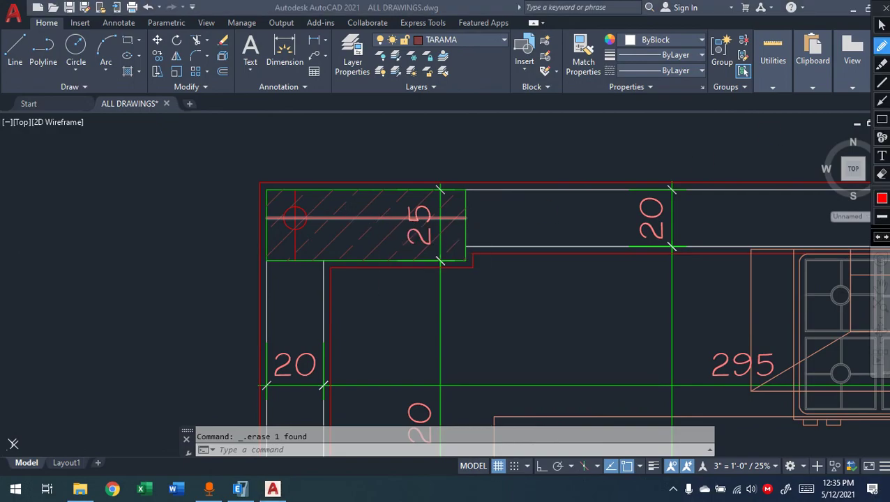
left_click(881, 82)
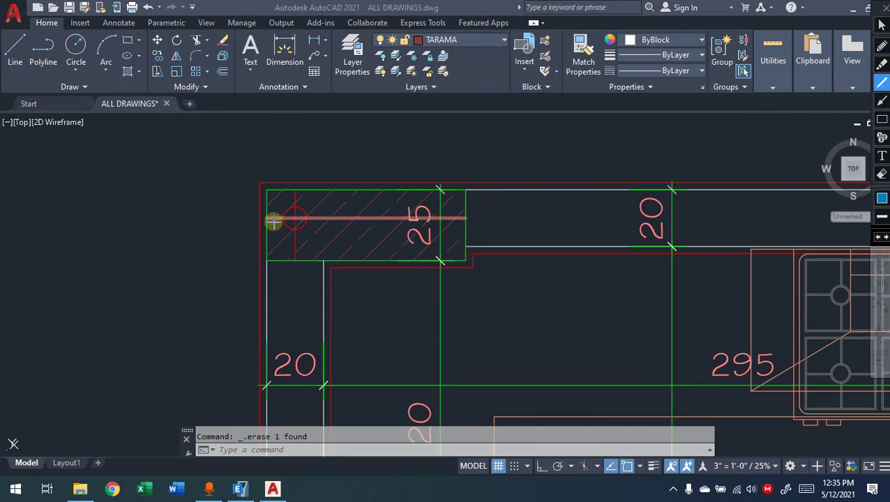
mouse_move(265, 218)
left_mouse_down()
mouse_move(729, 209)
mouse_move(758, 218)
left_mouse_up()
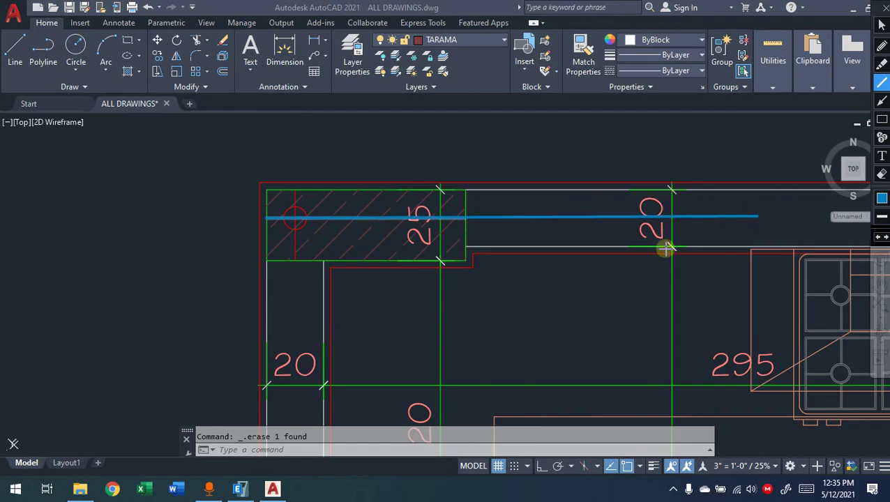
left_click(882, 46)
left_click_drag(481, 193, 479, 260)
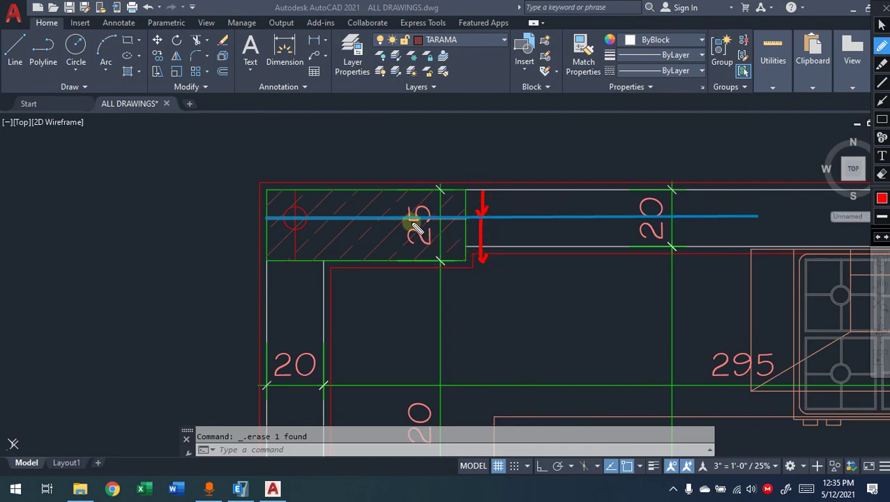
left_click_drag(501, 199, 508, 198)
mouse_move(497, 232)
left_mouse_down()
mouse_move(497, 241)
mouse_move(506, 237)
mouse_move(501, 243)
left_mouse_up()
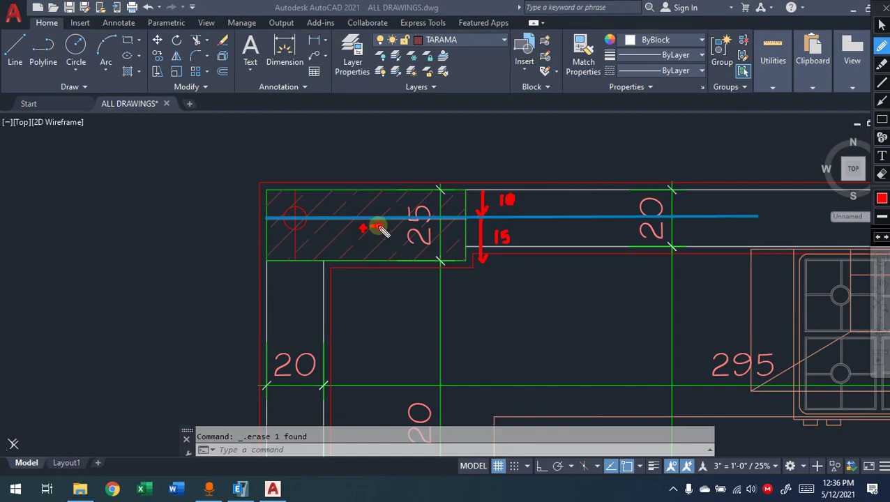
Step: Mark the vertical offset between the column's centre and its horizontal axis as 2.5 cm beside the column
mouse_move(257, 230)
left_mouse_down()
mouse_move(222, 232)
mouse_move(228, 215)
mouse_move(239, 233)
left_mouse_up()
mouse_move(147, 220)
left_mouse_down()
mouse_move(145, 229)
mouse_move(162, 231)
mouse_move(202, 223)
left_mouse_up()
left_click(163, 225)
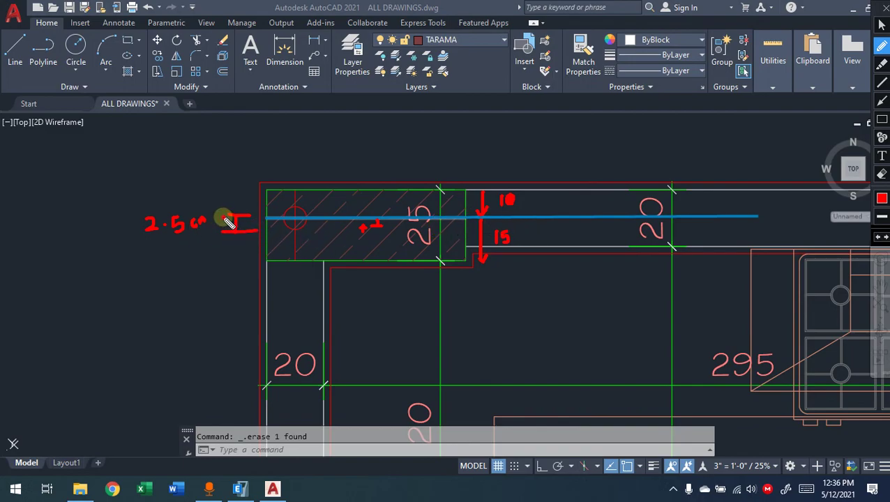
mouse_move(233, 186)
left_mouse_down()
mouse_move(235, 214)
mouse_move(229, 188)
left_mouse_up()
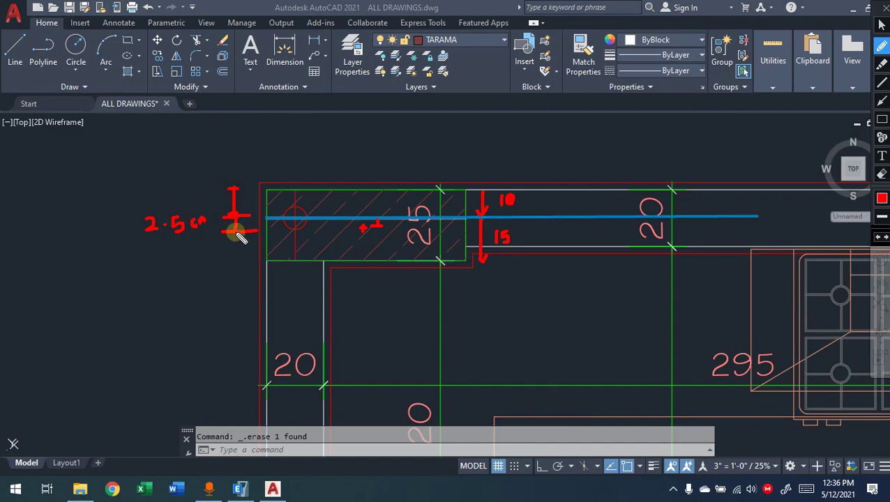
mouse_move(239, 234)
left_mouse_down()
mouse_move(240, 263)
mouse_move(223, 265)
left_mouse_up()
mouse_move(172, 243)
left_mouse_down()
mouse_move(177, 258)
mouse_move(225, 250)
left_mouse_up()
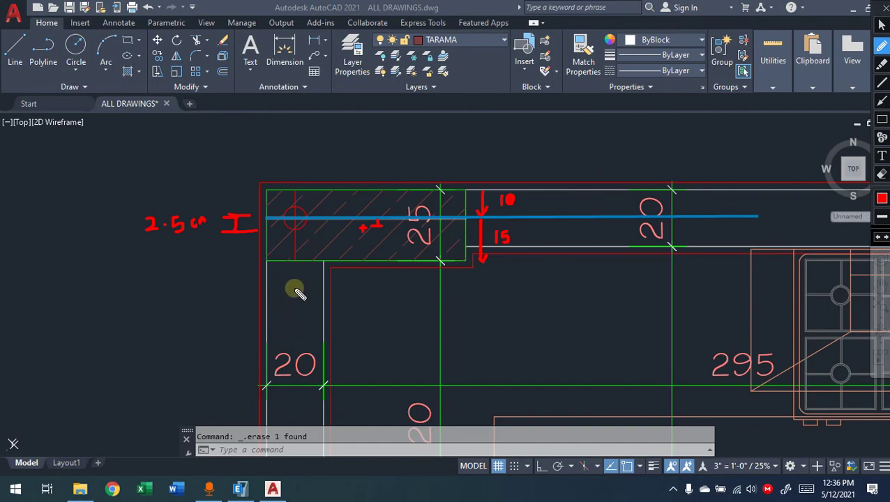
Step: Overlay a blue line on the column's vertical axis and mark the distance from it to the column's left edge
left_click(883, 82)
left_click_drag(295, 189, 292, 401)
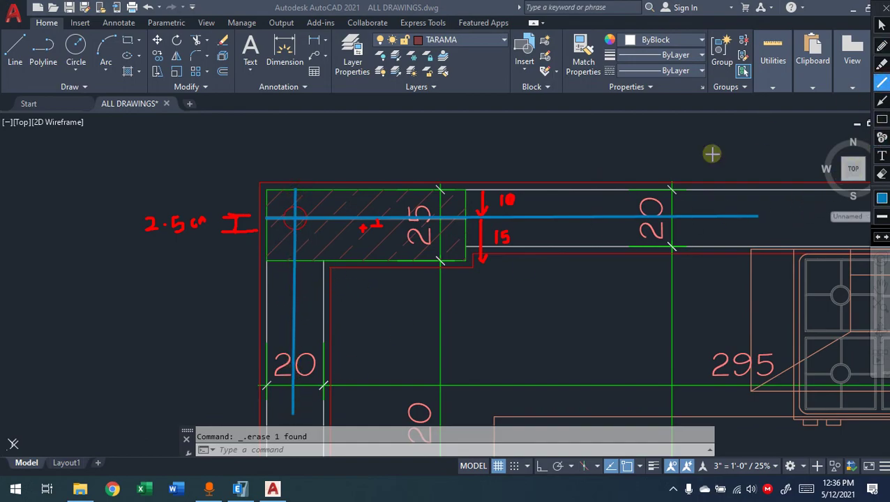
left_click(881, 46)
mouse_move(268, 281)
left_mouse_down()
mouse_move(294, 282)
mouse_move(268, 278)
mouse_move(273, 286)
left_mouse_up()
Step: Sketch the column's width with distances 30 and 20, add blue arrows for both offsets, and clear all the markup
mouse_move(462, 150)
left_mouse_down()
mouse_move(278, 145)
mouse_move(266, 157)
left_mouse_up()
left_click_drag(359, 129, 358, 162)
left_click_drag(388, 130, 389, 141)
left_click_drag(408, 129, 405, 130)
left_click_drag(297, 132, 294, 158)
mouse_move(319, 128)
left_mouse_down()
mouse_move(339, 136)
mouse_move(308, 147)
mouse_move(350, 147)
left_mouse_up()
left_click(882, 101)
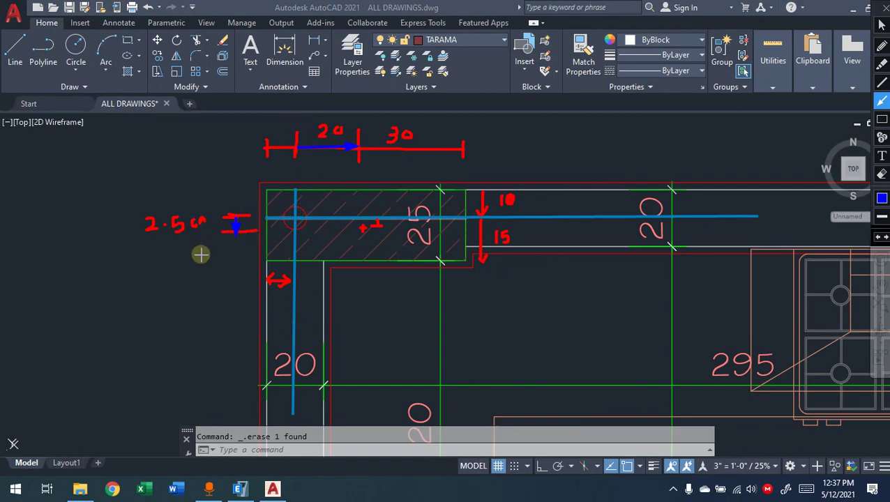
key("Escape")
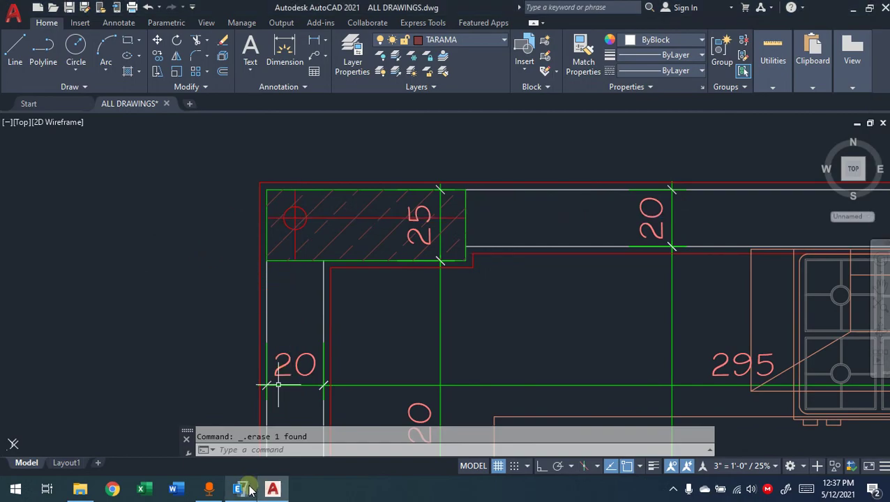
Step: Check the axes around the corner column in the floor plan, and switch to ETABS to inspect the plan grid near intersection B-1
scroll(317, 269, "down", 6)
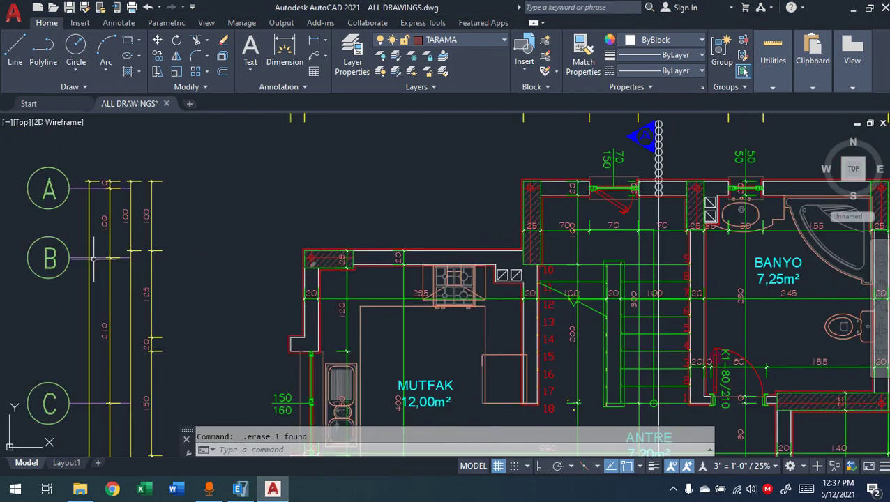
middle_click_drag(269, 218, 271, 304)
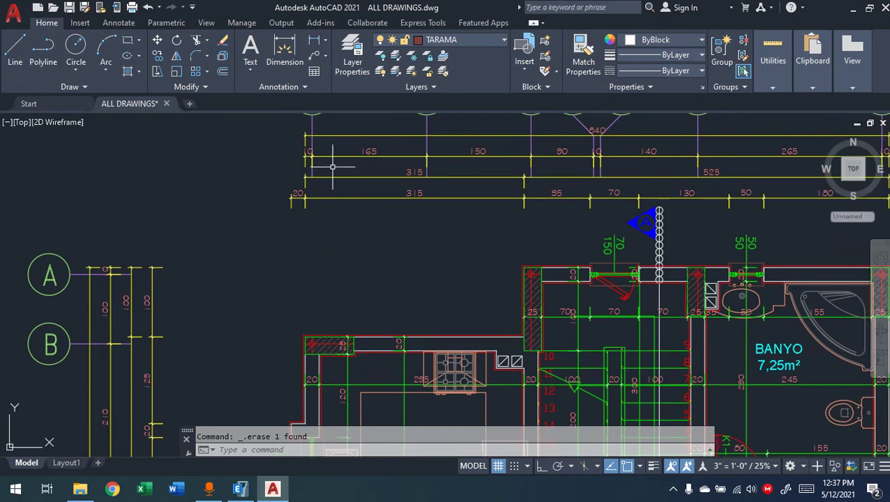
middle_click_drag(314, 152, 307, 197)
middle_click_drag(297, 310, 273, 235)
left_click(241, 494)
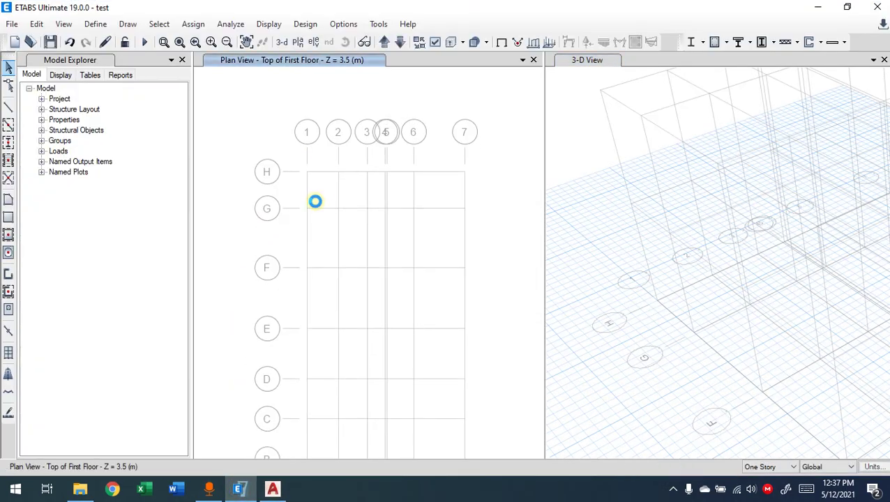
middle_click_drag(331, 257, 338, 175)
middle_click_drag(307, 303, 292, 316)
middle_click_drag(308, 374, 316, 365)
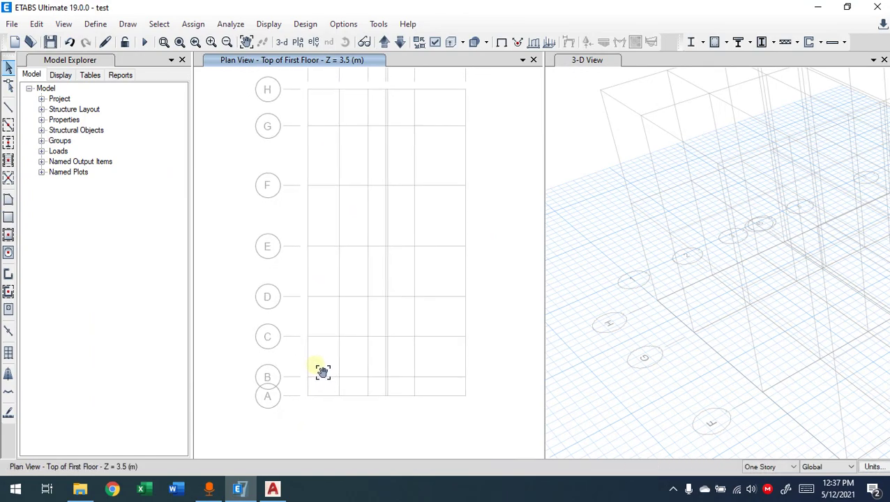
Step: Open grid system G1's data for editing and review the labels of the Y grid lines
scroll(331, 253, "up", 2)
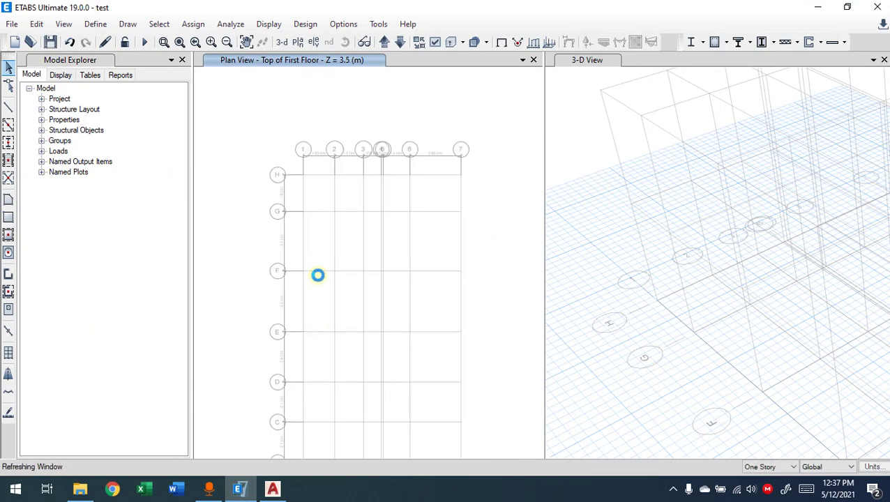
scroll(256, 175, "up", 3)
scroll(268, 174, "down", 5)
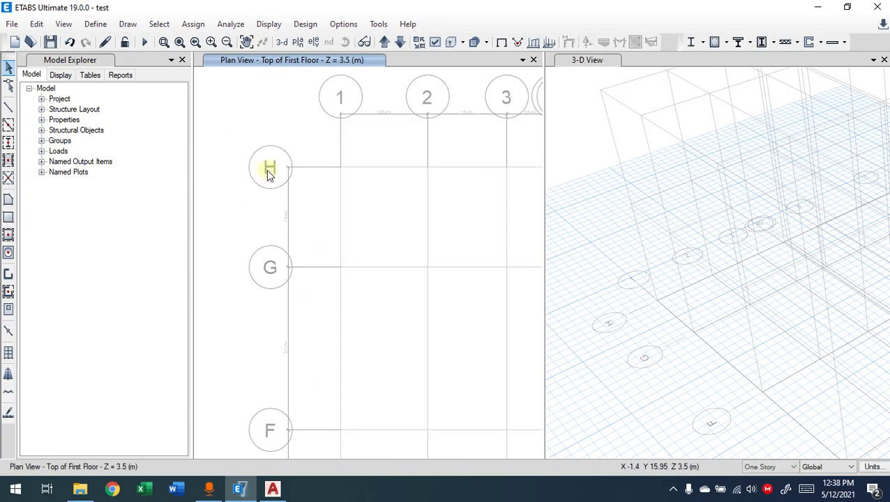
right_click(296, 188)
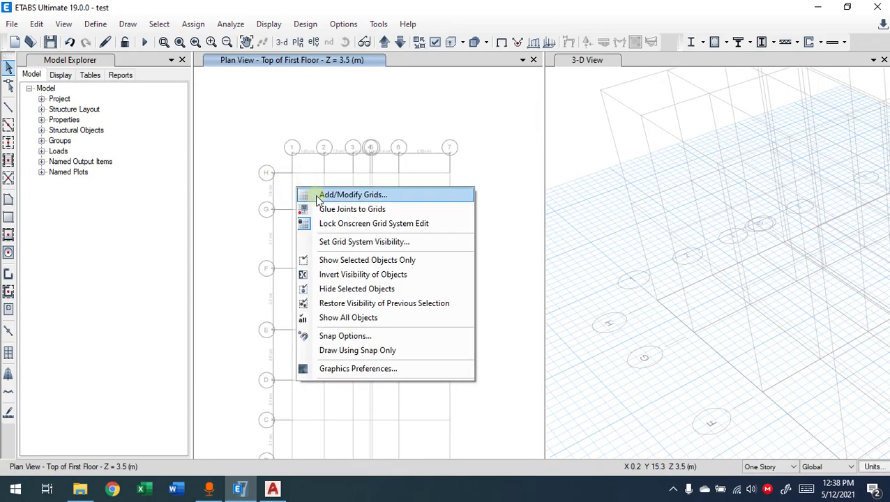
left_click(316, 195)
left_click(519, 259)
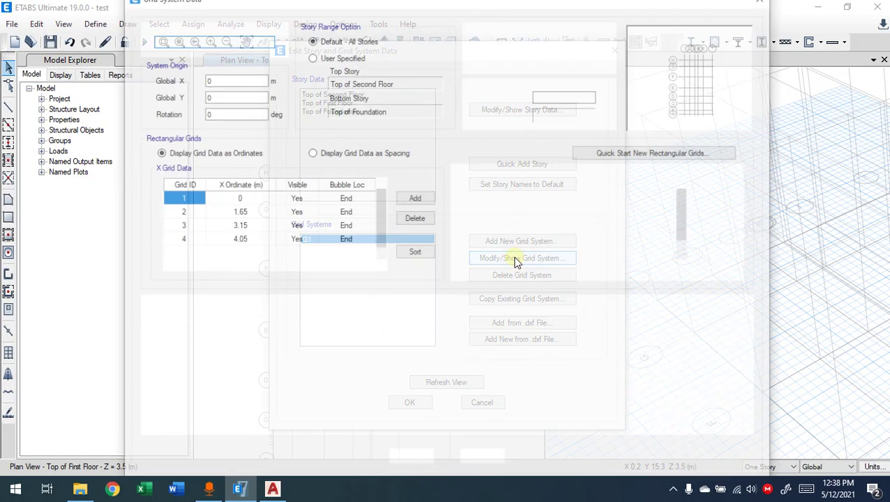
scroll(497, 201, "down", 1)
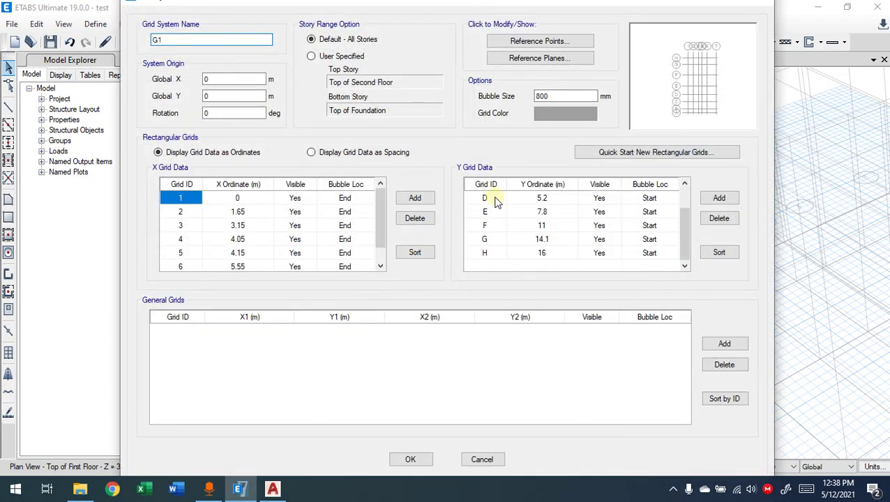
left_click(485, 254)
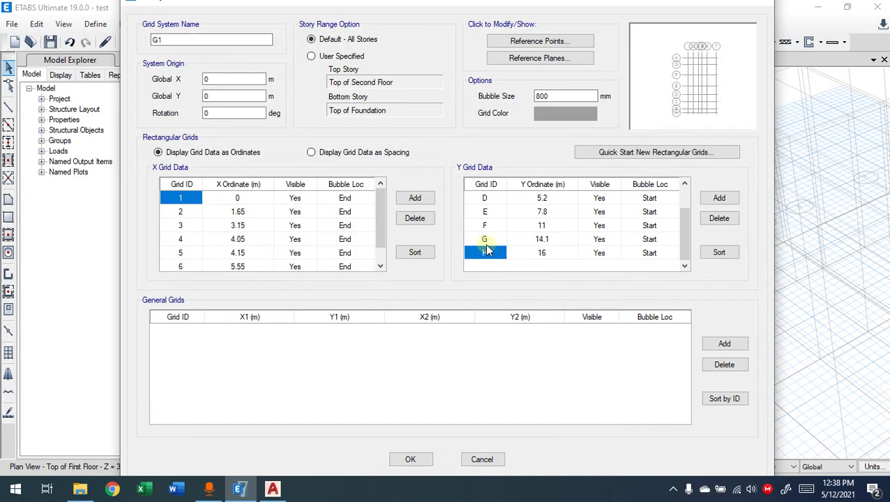
scroll(487, 231, "up", 1)
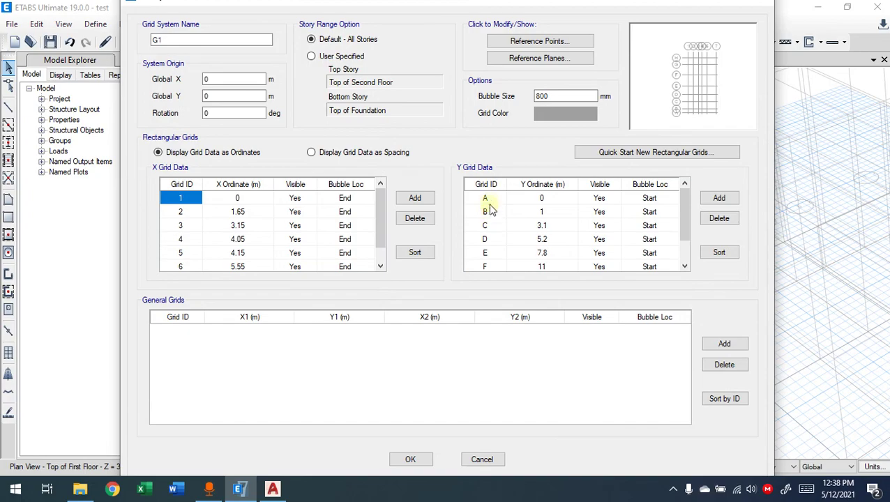
scroll(492, 223, "down", 1)
Step: Clear the grid IDs of the Y grid lines at 16, 14.1, 11 and 7.8 m
double_click(487, 254)
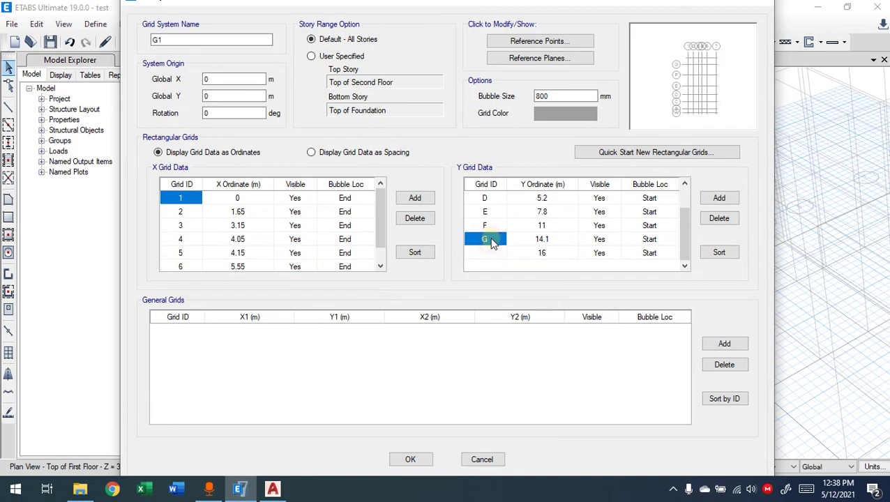
left_click(492, 227)
double_click(489, 238)
key("BackSpace")
left_click(486, 226)
left_click(489, 225)
left_click(489, 212)
left_click(487, 211)
key("BackSpace")
Step: Clear the grid IDs of the Y grid lines at 0, 1, 3.1 and 5.2 m
scroll(488, 217, "up", 1)
left_click(490, 198)
left_click(488, 199)
key("BackSpace")
left_click(486, 211)
left_click(486, 212)
key("BackSpace")
left_click(487, 226)
left_click(487, 227)
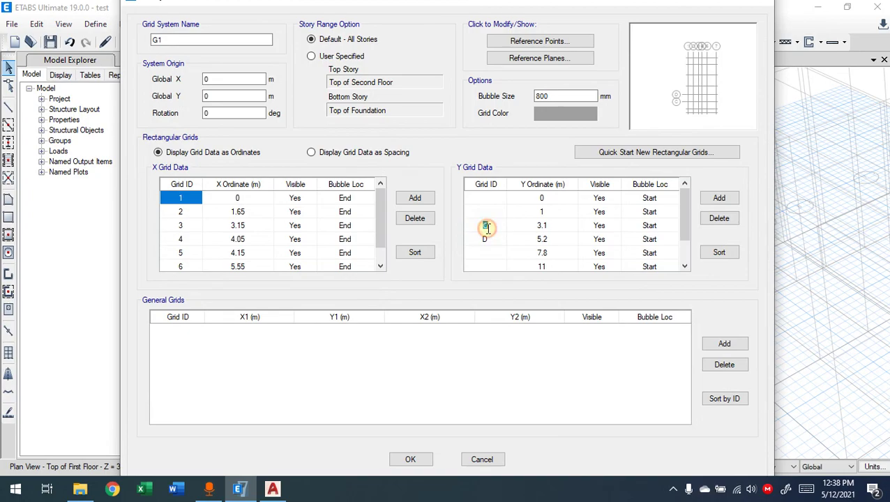
left_click(486, 239)
left_click(486, 239)
key("BackSpace")
scroll(486, 239, "down", 1)
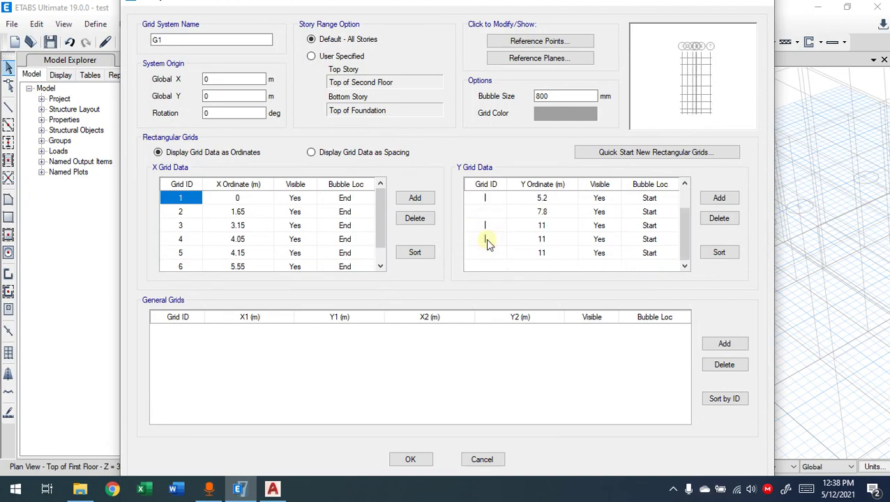
Step: Label the Y grid lines at 16, 14.1, 11, 7.8 and 5.2 m as A, B, C, D and E
left_click(493, 253)
type("A")
left_click(481, 241)
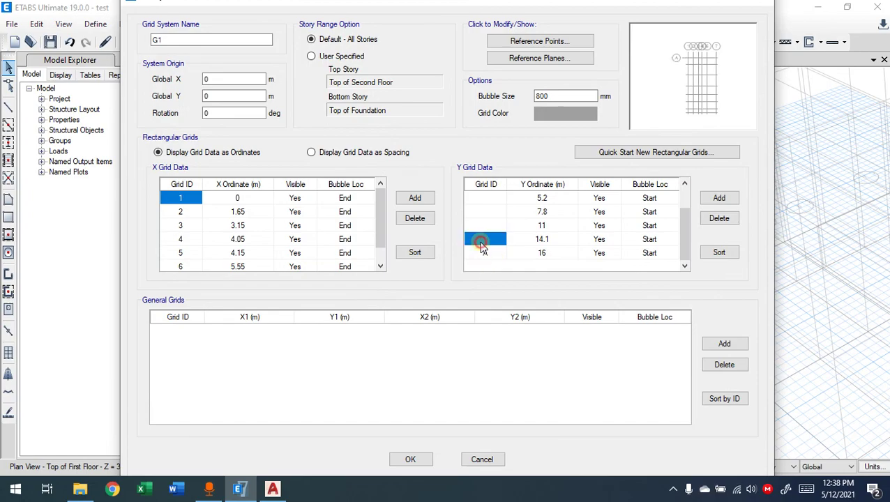
type("B")
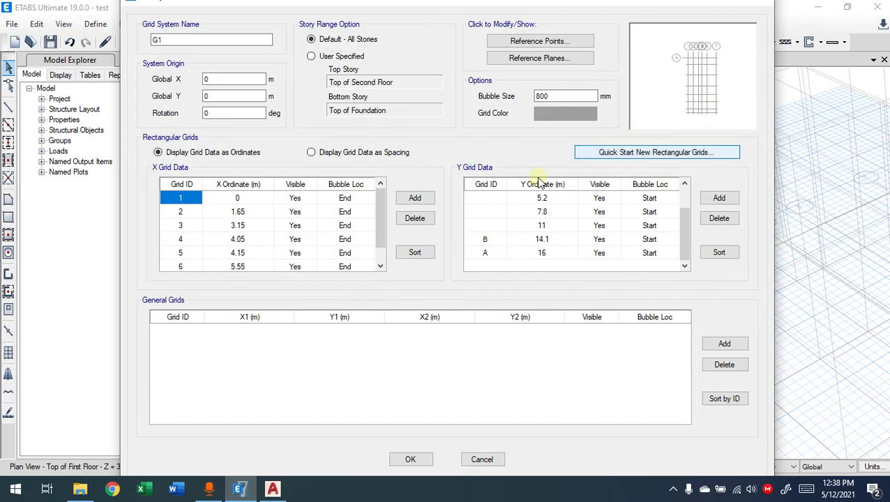
left_click(491, 224)
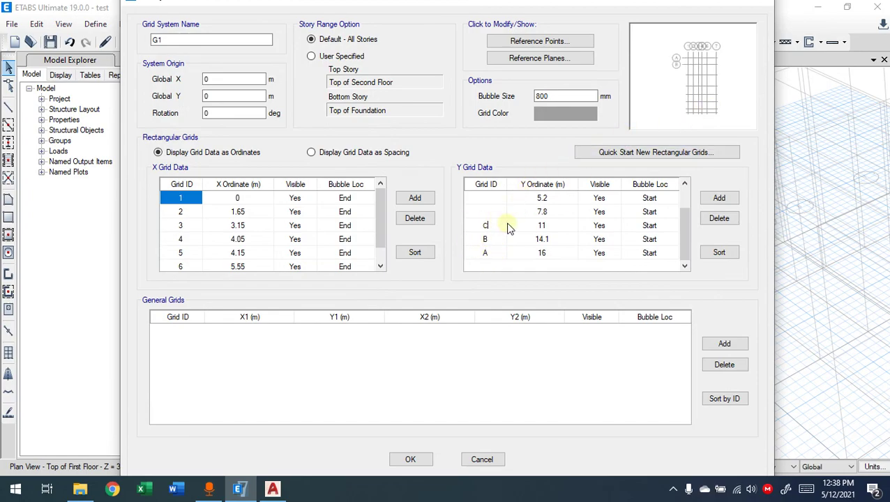
type("D")
key("Return")
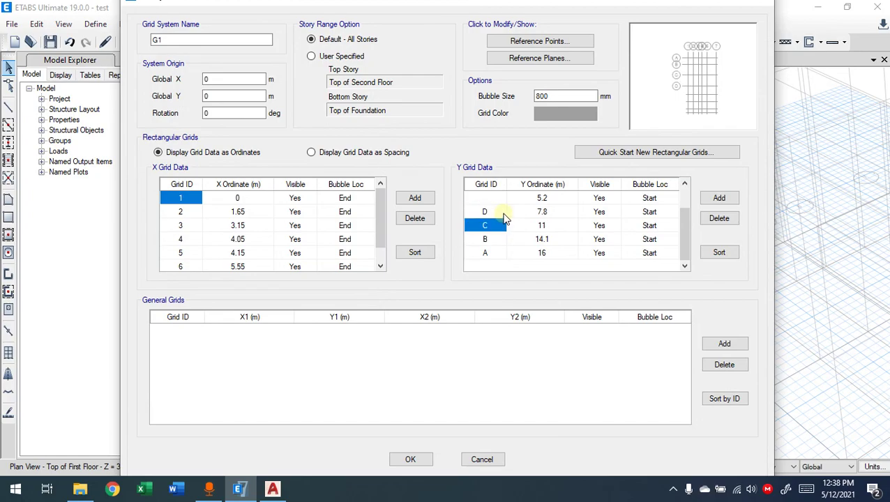
scroll(493, 218, "up", 1)
type("E")
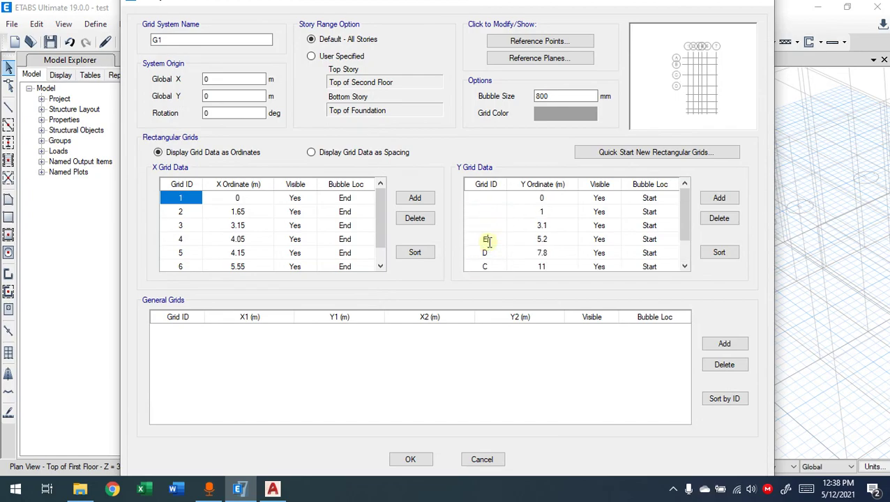
Step: Label the Y grid lines at 3.1, 1 and 0 m as F, G and H, and apply the grid changes
left_click(484, 223)
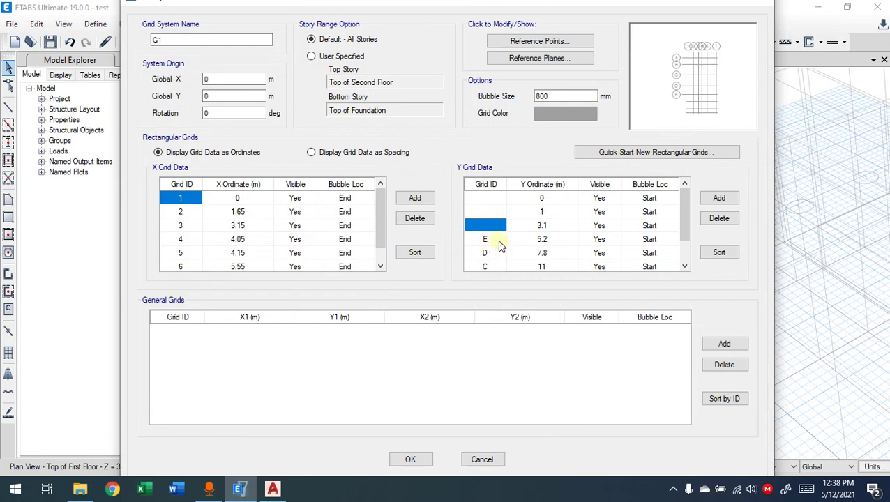
type("F")
key("Return")
left_click(491, 216)
type("G")
key("Return")
left_click(493, 203)
type("H")
key("Return")
left_click(494, 226)
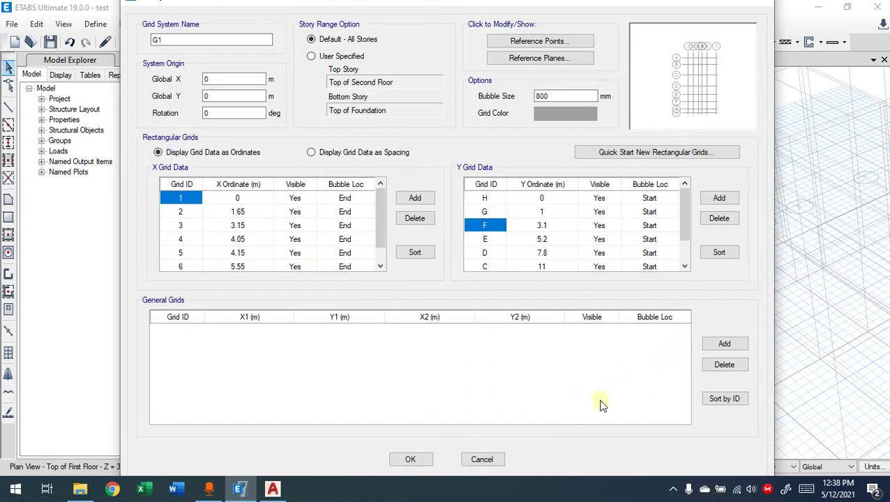
left_click(411, 459)
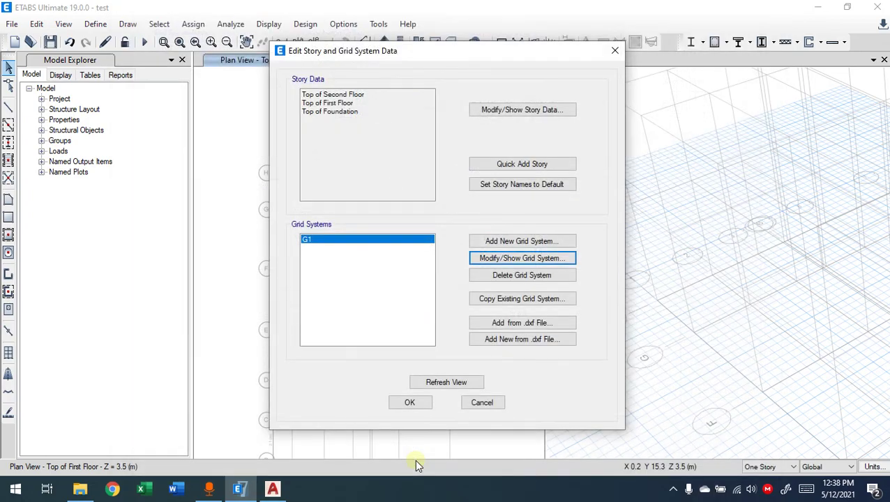
left_click(410, 403)
scroll(318, 150, "up", 5)
scroll(315, 160, "down", 5)
scroll(361, 211, "up", 3)
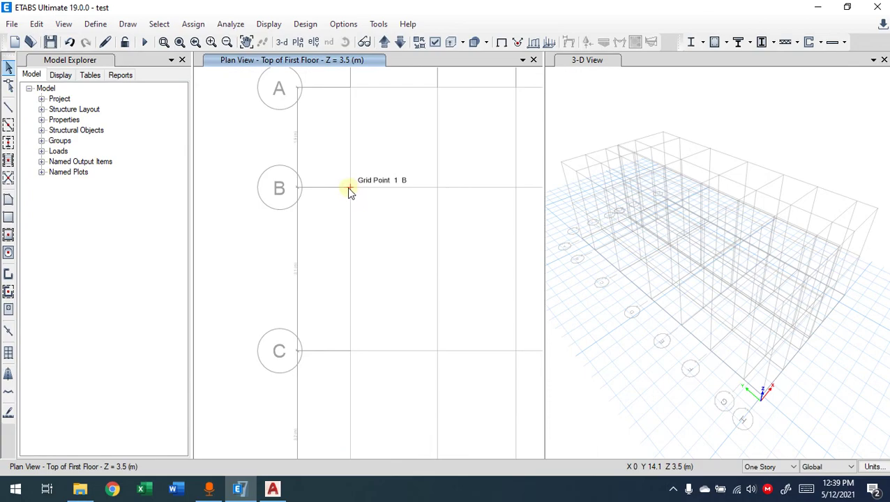
Step: Modify the C30x60 frame section by renaming it C25x60 and setting its width to 250 mm
left_click(87, 26)
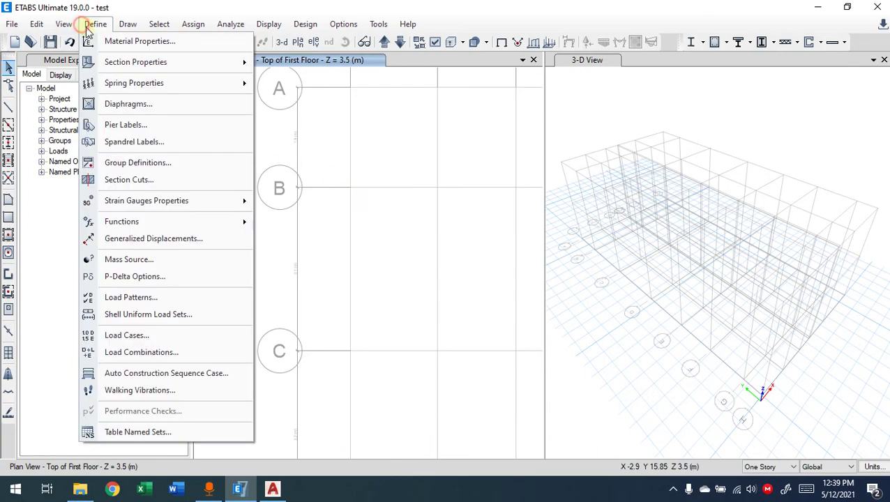
mouse_move(132, 62)
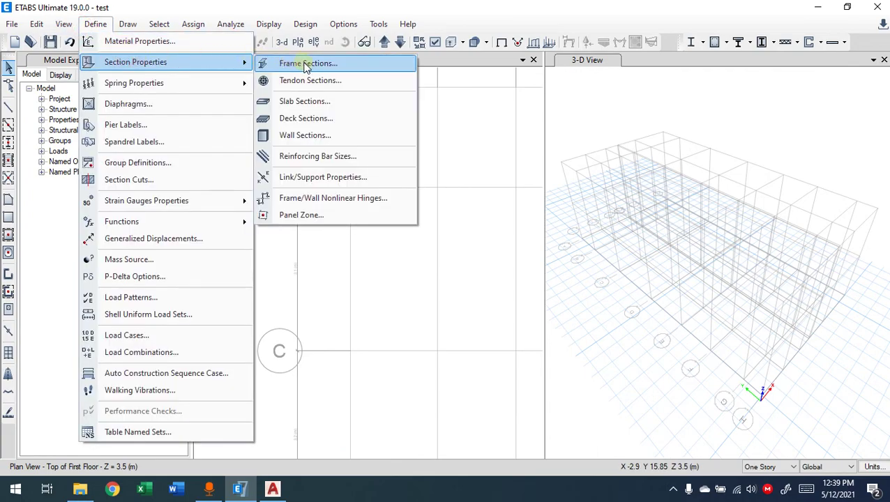
left_click(305, 64)
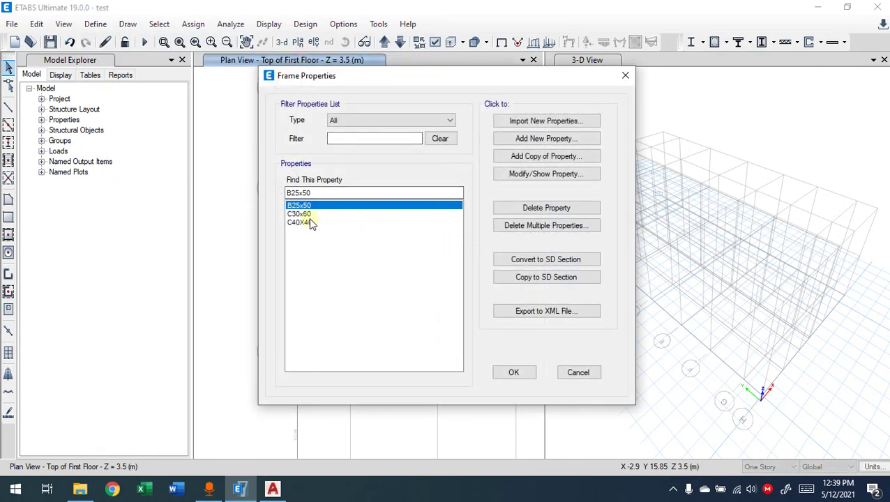
left_click(303, 214)
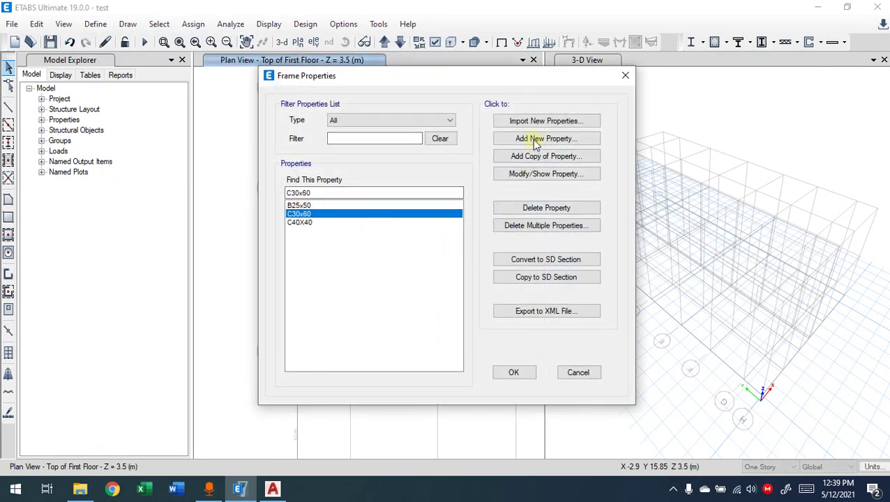
left_click(534, 179)
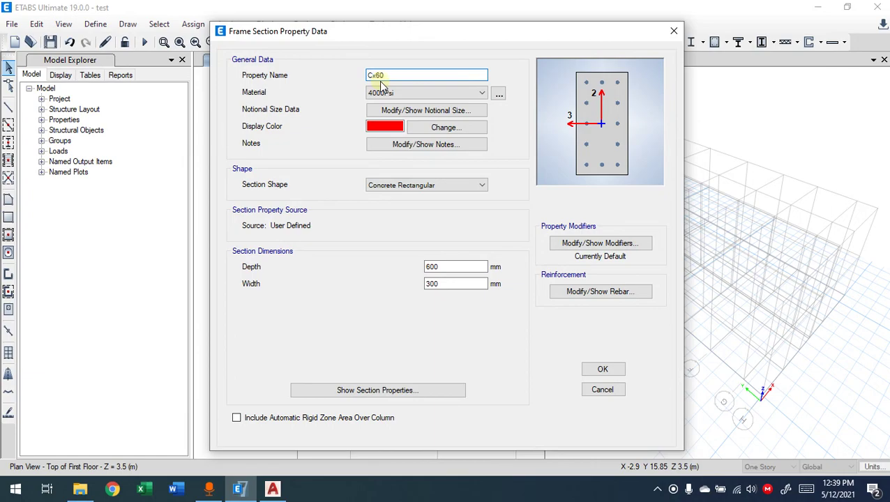
type("25")
left_click_drag(446, 284, 419, 282)
type("2")
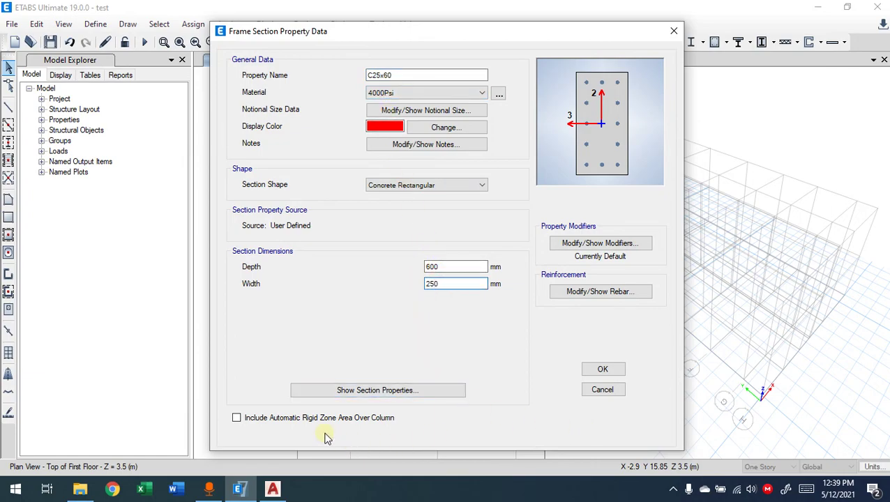
left_click(616, 369)
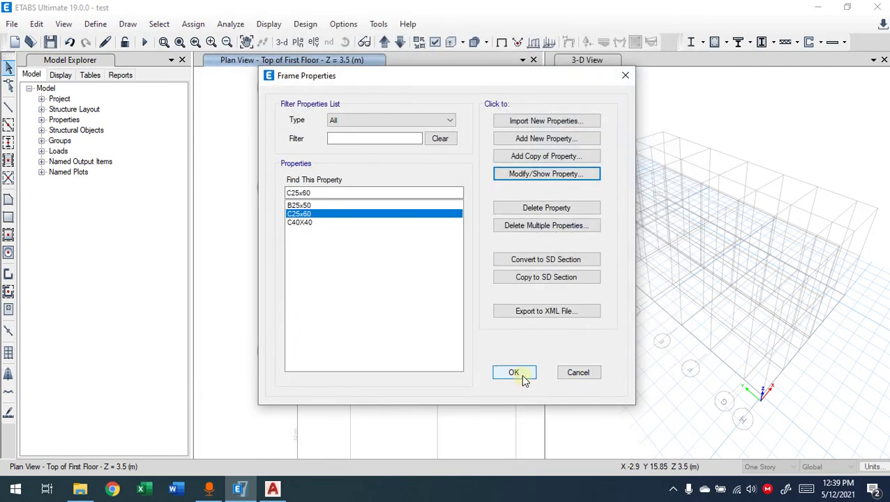
left_click(521, 375)
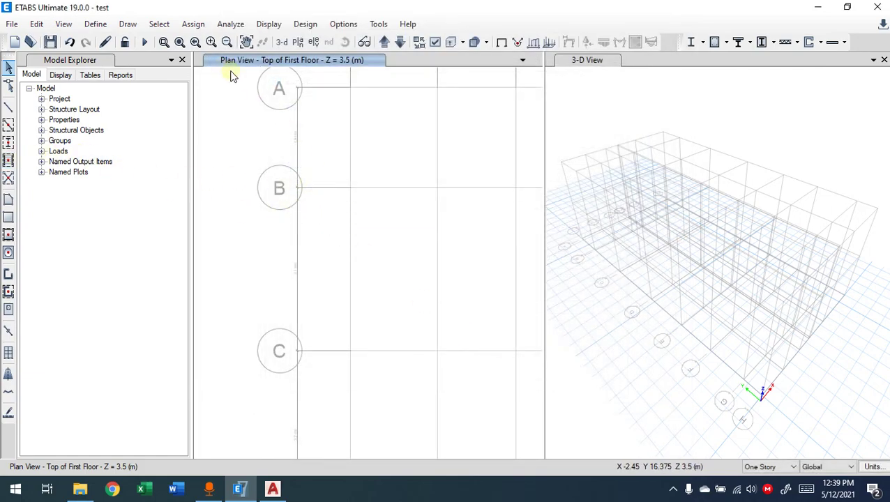
Step: Check the column's orientation in the AutoCAD plan, and place a C25x60 column at 0 degrees on grid point B-1 in ETABS
left_click(8, 142)
left_click(165, 380)
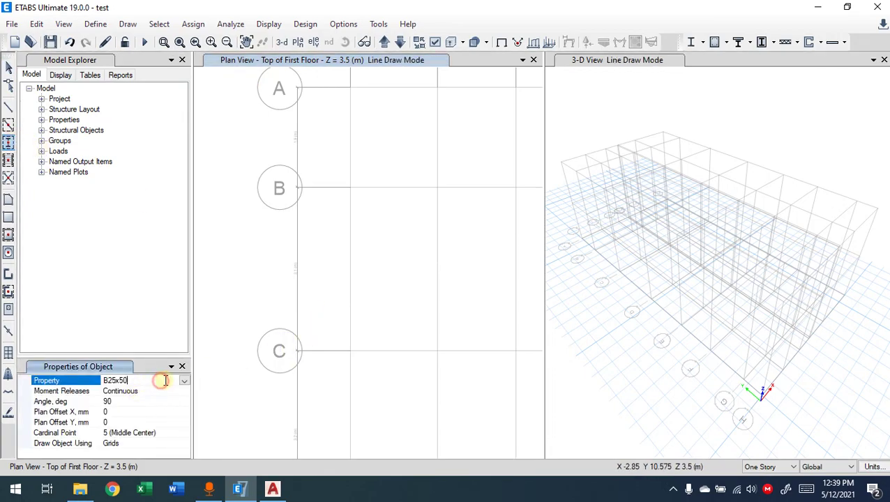
left_click(183, 380)
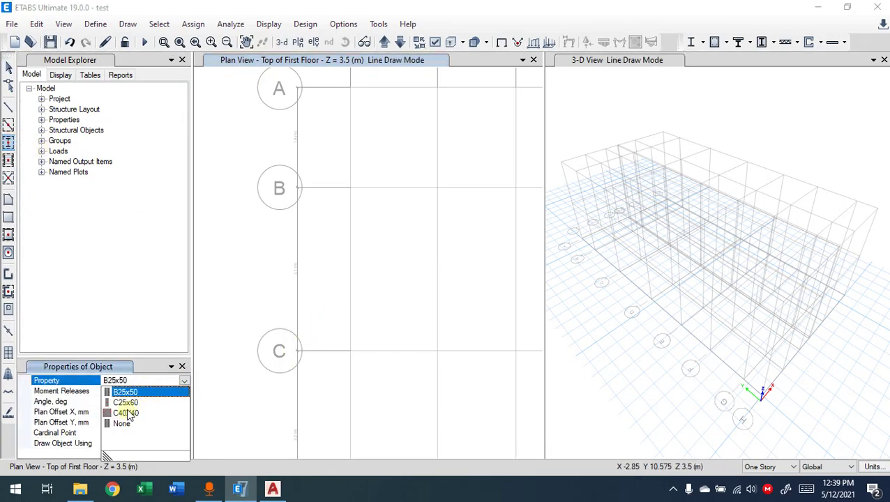
left_click(125, 402)
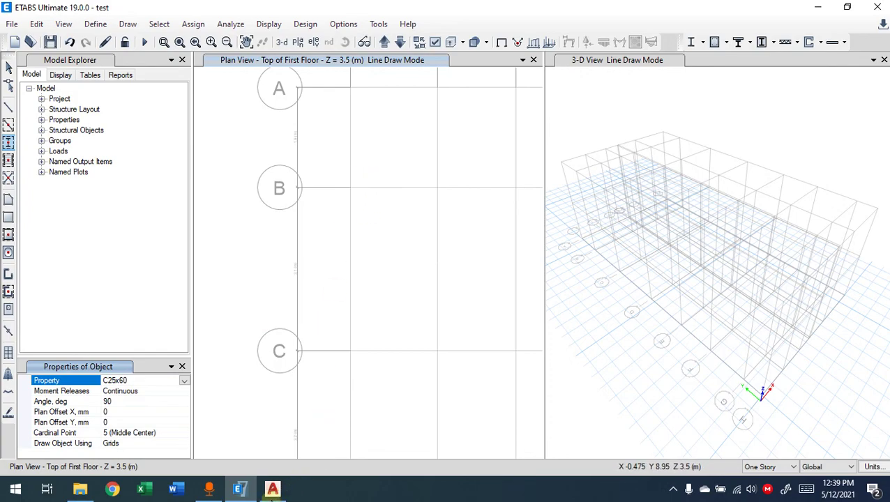
left_click(272, 488)
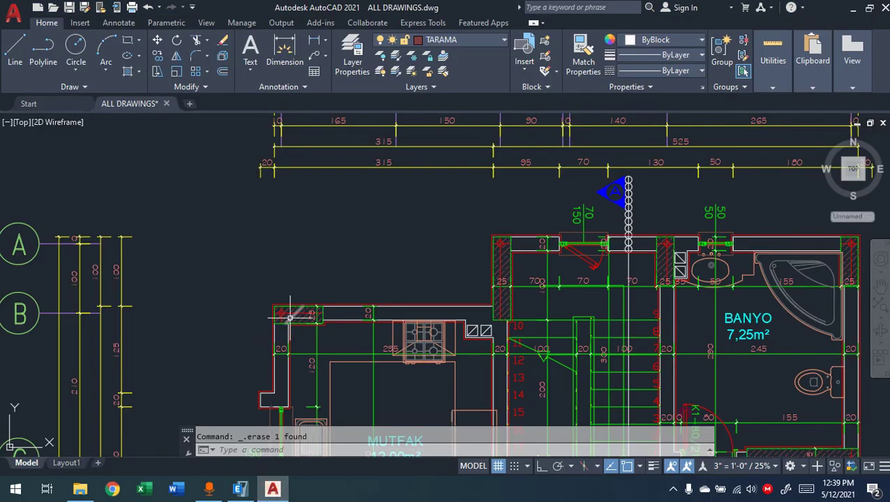
left_click(239, 488)
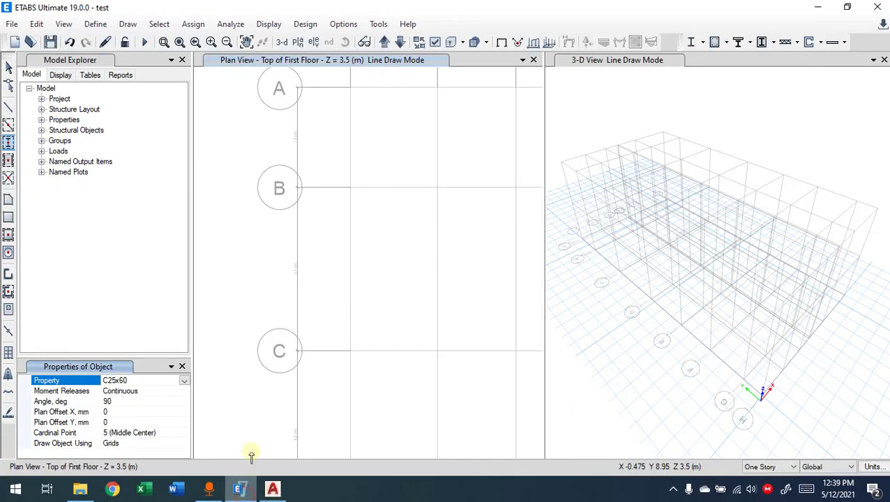
left_click(107, 402)
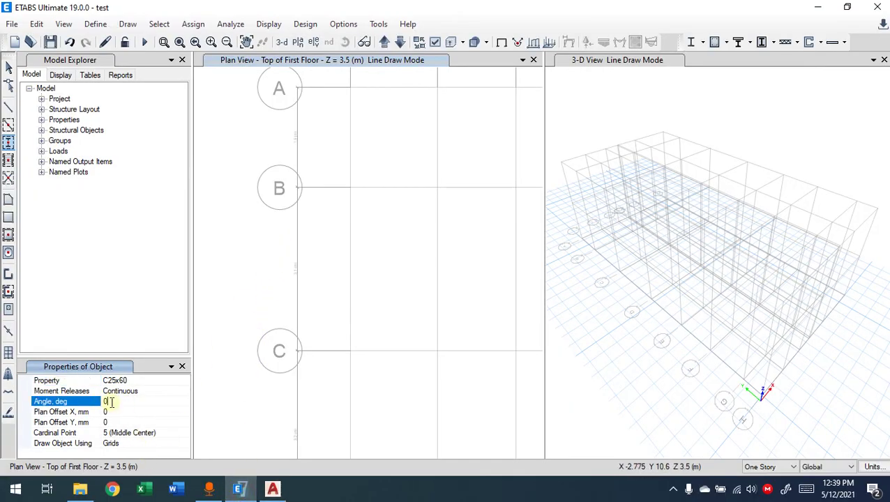
left_click(350, 188)
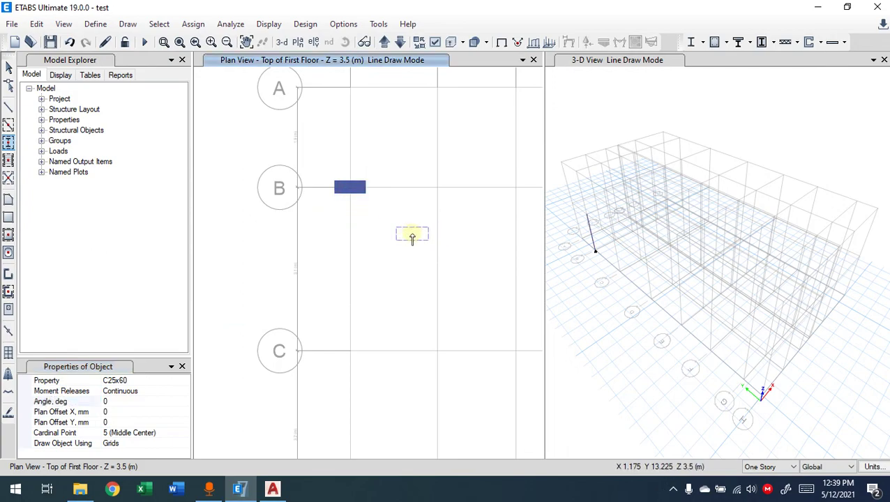
Step: Select the column at grid point B-1 and move it by 0.2 m in X and -0.025 m in Y
key("Escape")
scroll(358, 195, "up", 3)
left_click_drag(422, 139, 276, 248)
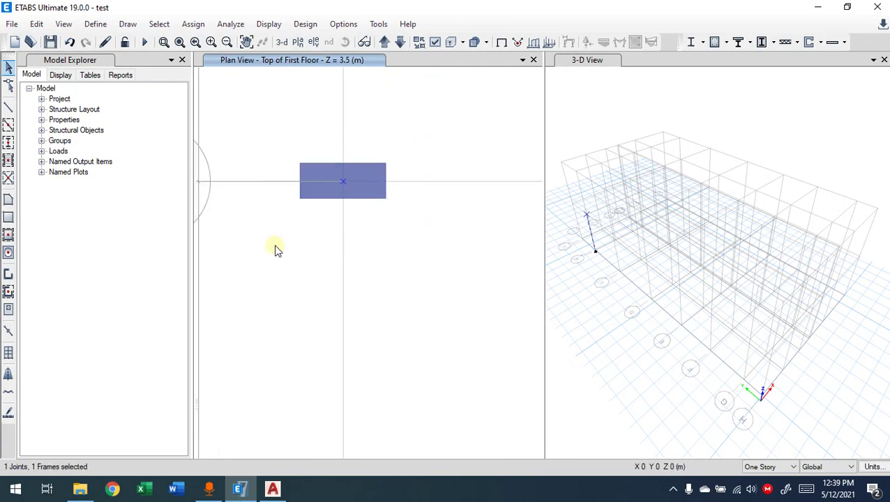
key("ctrl+m")
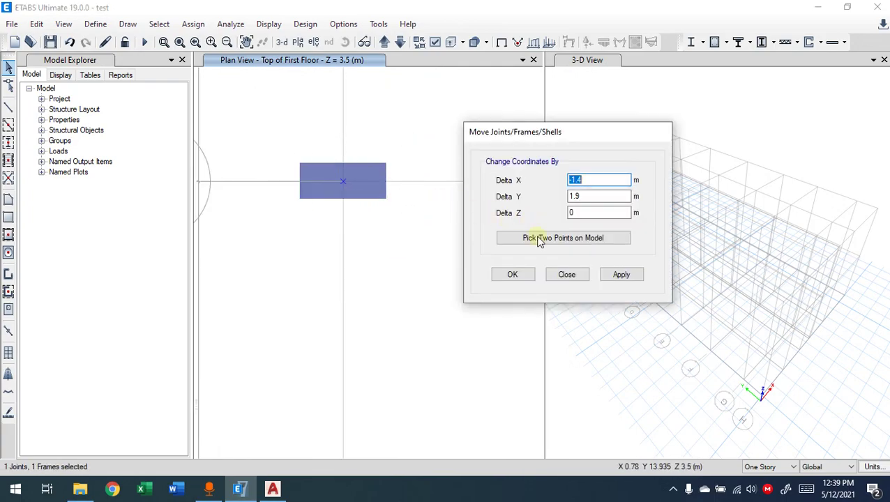
left_click(566, 274)
left_click(35, 24)
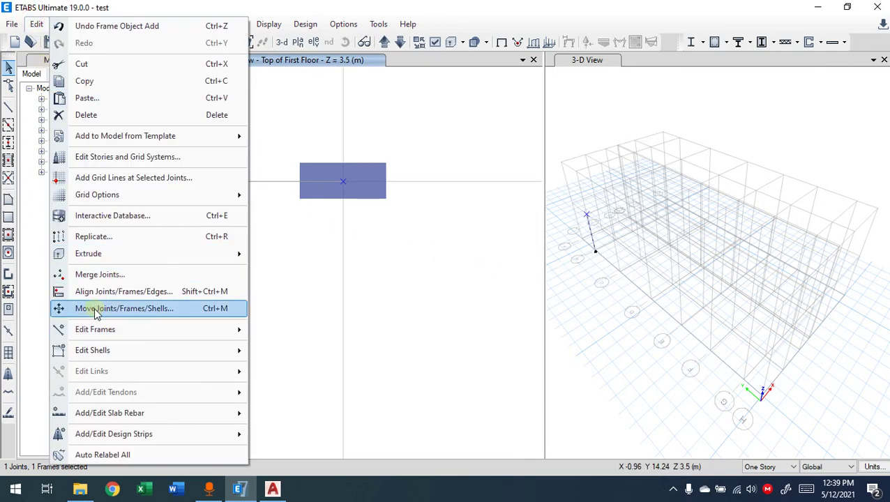
left_click(205, 314)
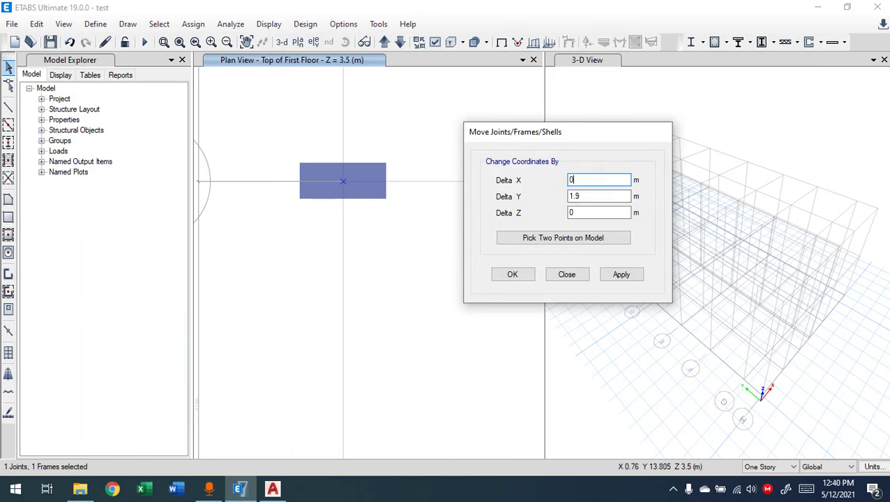
left_click(589, 196)
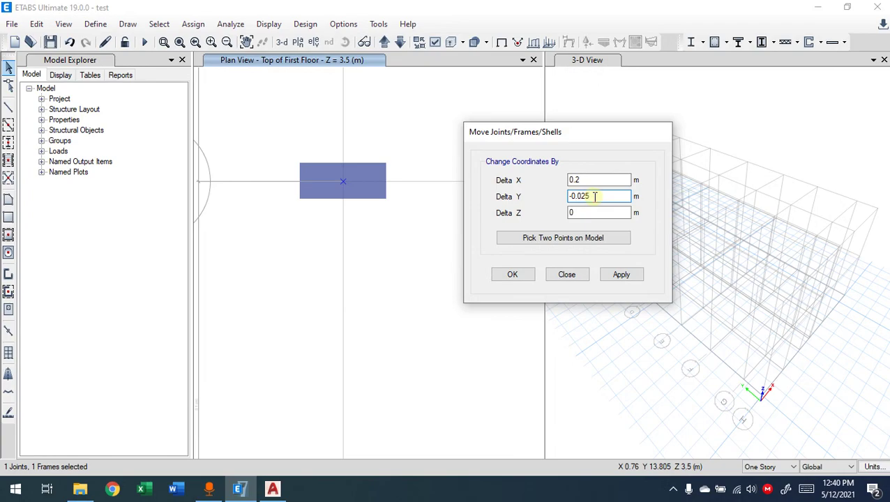
left_click(617, 276)
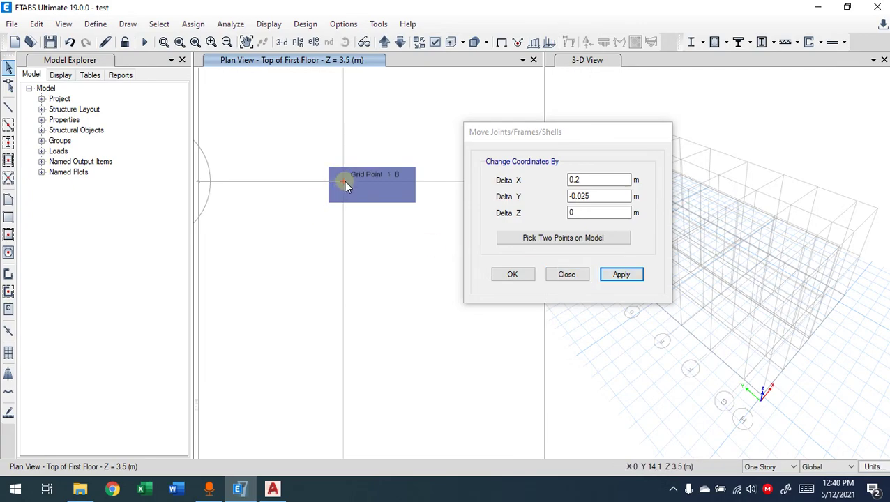
left_click(498, 272)
Step: Compare the moved column's position relative to grid point B-1 with the same column in the AutoCAD plan
scroll(342, 200, "up", 3)
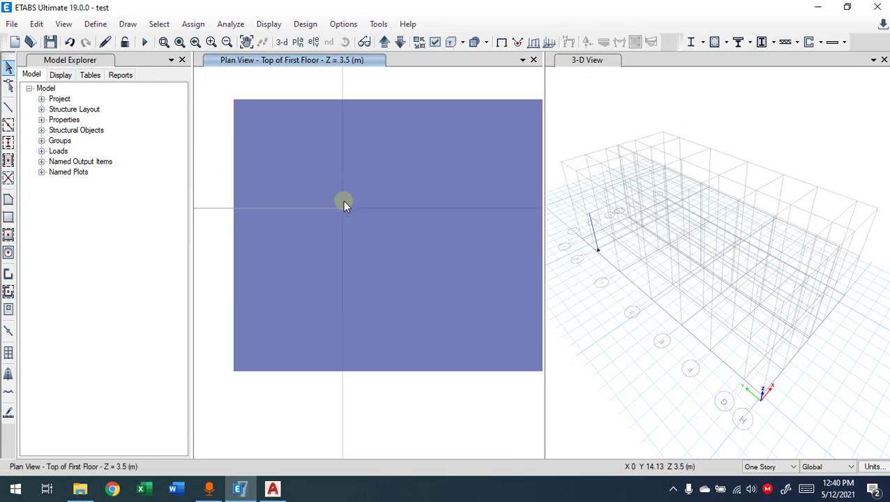
scroll(341, 208, "down", 5)
scroll(349, 217, "up", 3)
scroll(312, 215, "down", 3)
scroll(307, 209, "up", 3)
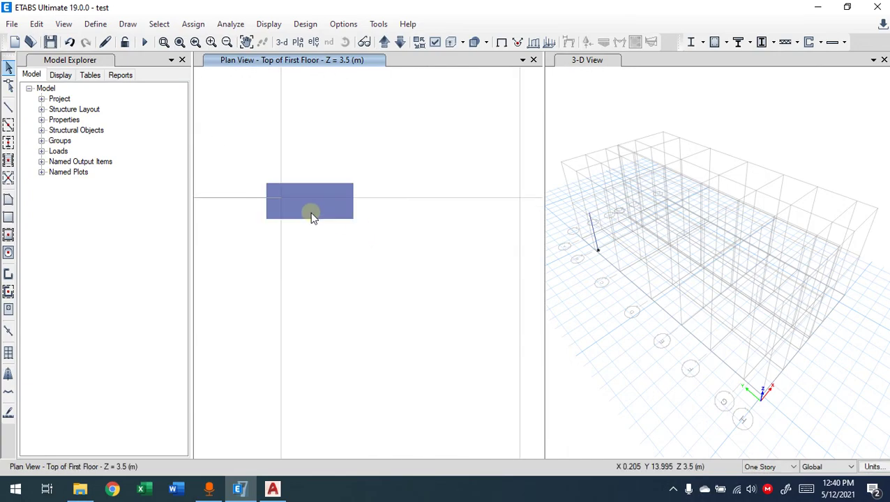
left_click(273, 488)
scroll(291, 316, "up", 3)
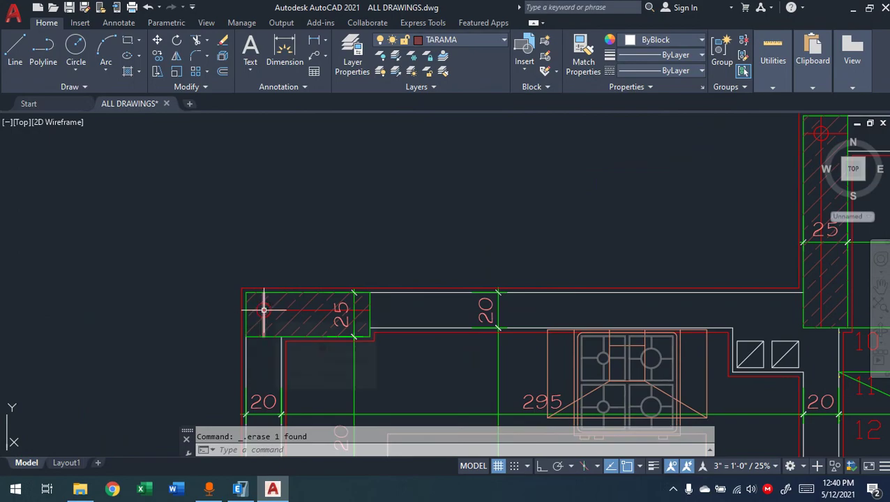
Step: Examine the column positions around the kitchen, stairs and bathroom of the AutoCAD floor plan, ending at the corner column on grid line A
scroll(264, 310, "down", 3)
middle_click_drag(340, 339, 216, 238)
middle_click_drag(480, 232, 464, 222)
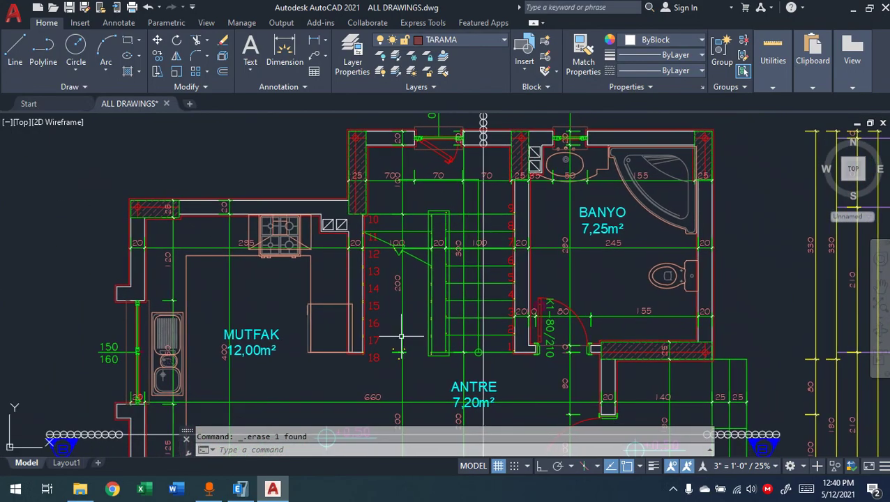
scroll(198, 311, "down", 2)
middle_click_drag(234, 306, 298, 220)
middle_click_drag(391, 321, 387, 244)
scroll(365, 308, "down", 2)
scroll(366, 309, "down", 2)
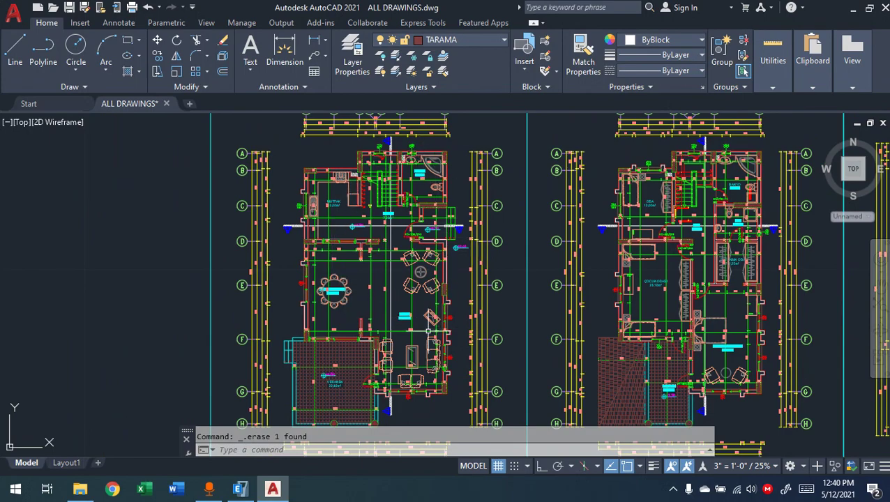
scroll(368, 219, "up", 3)
middle_click_drag(369, 219, 368, 267)
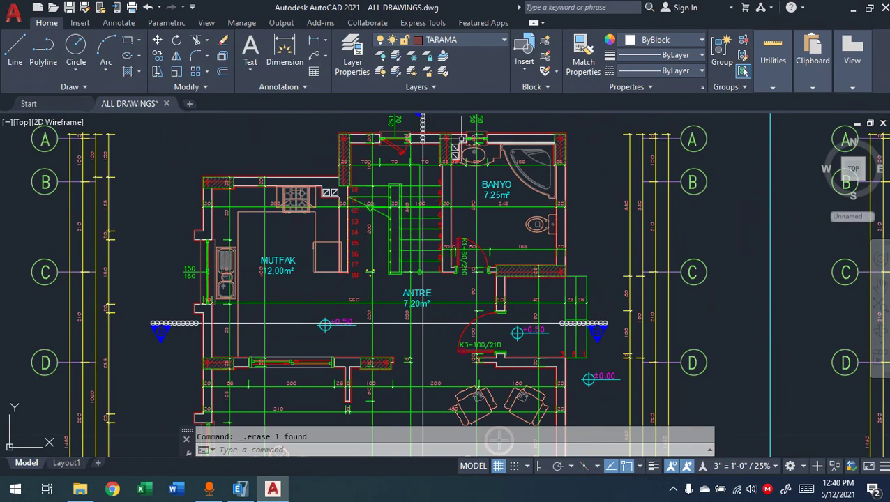
scroll(551, 139, "up", 4)
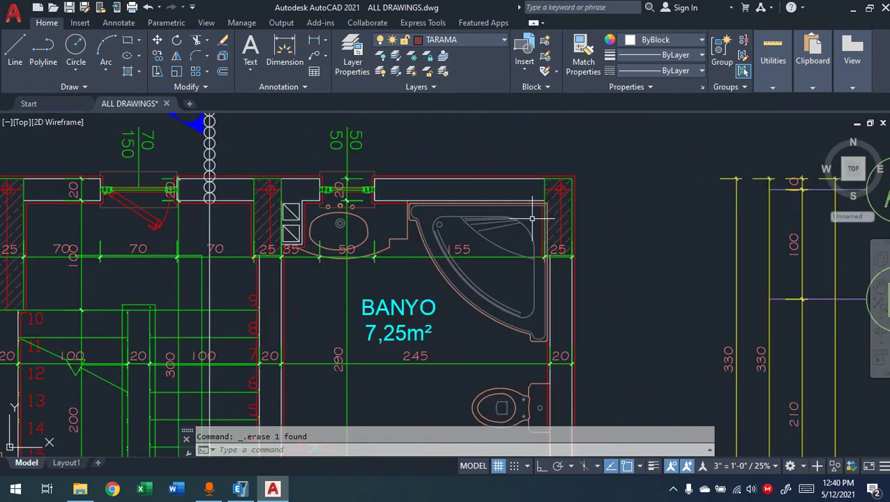
scroll(509, 180, "down", 4)
mouse_move(461, 336)
middle_mouse_down()
mouse_move(454, 179)
mouse_move(458, 265)
mouse_move(440, 372)
middle_mouse_up()
middle_click_drag(439, 132, 420, 405)
middle_click_drag(434, 180, 424, 295)
scroll(461, 326, "up", 3)
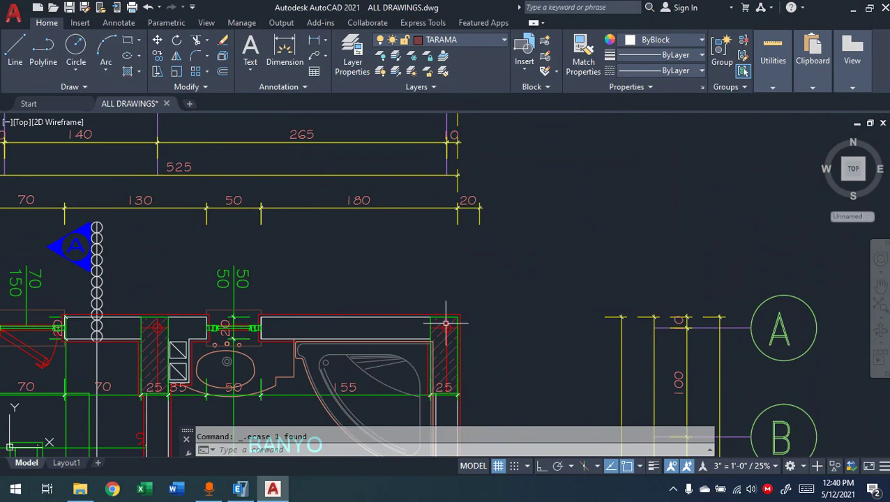
left_click(773, 55)
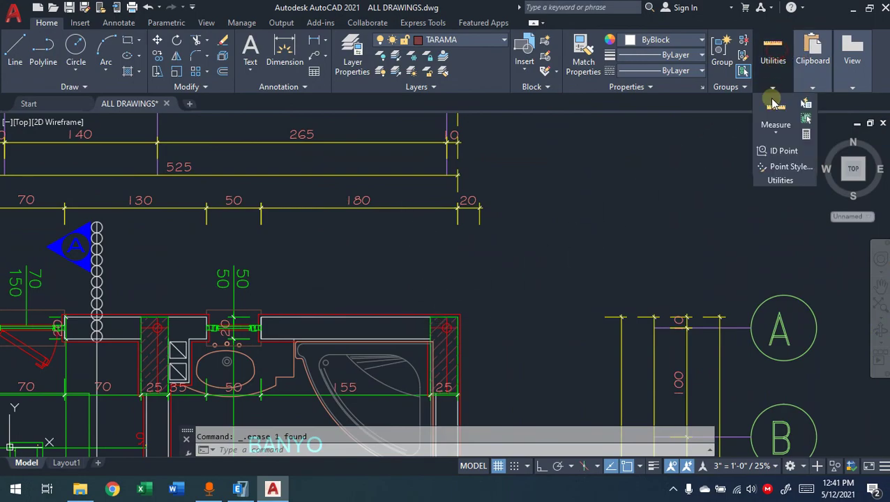
left_click(773, 127)
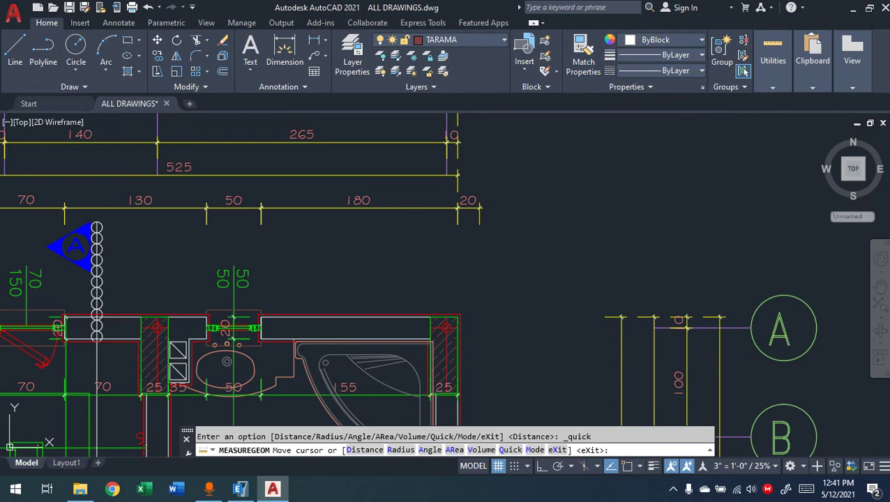
key("Escape")
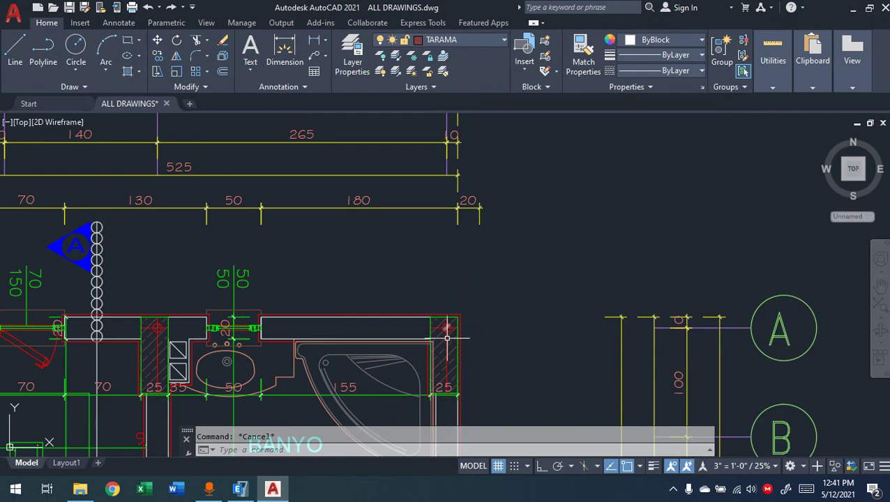
Step: Examine the columns in the dining, salon and veranda areas of the floor plan down to grid line H
middle_click_drag(472, 337, 530, 147)
scroll(529, 148, "down", 2)
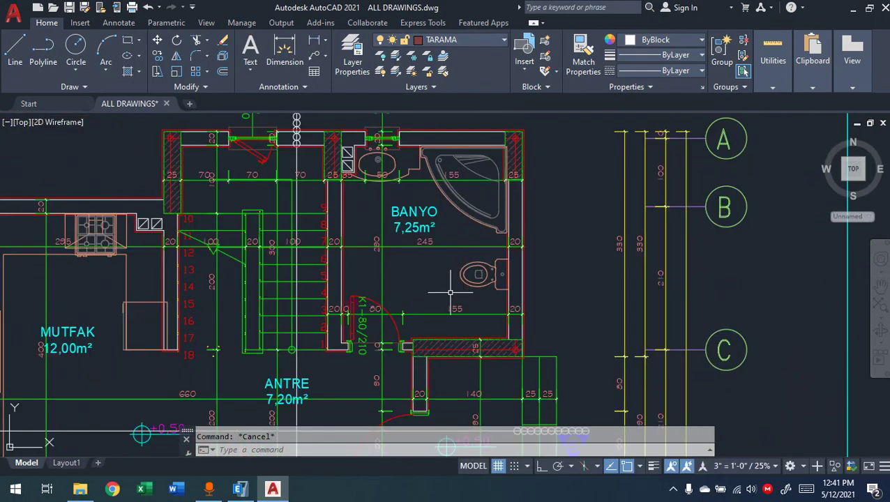
scroll(451, 293, "down", 2)
mouse_move(463, 333)
middle_mouse_down()
mouse_move(459, 282)
mouse_move(477, 184)
middle_mouse_up()
middle_click_drag(376, 399, 436, 257)
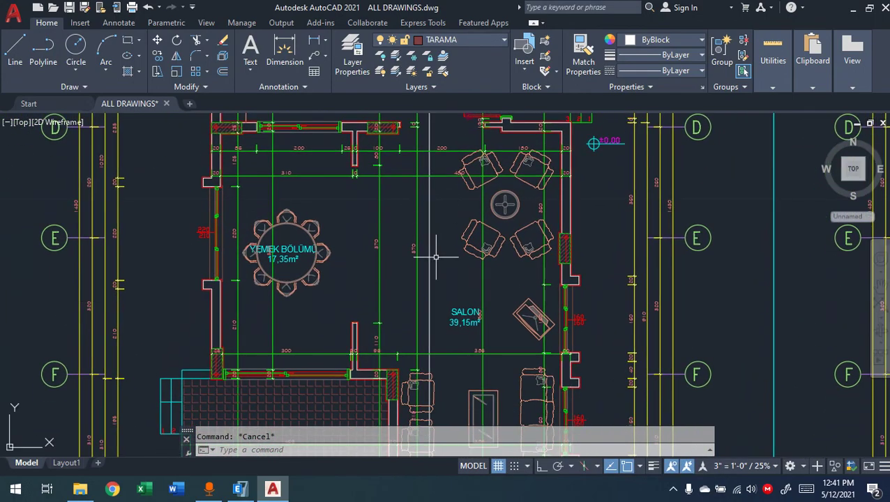
middle_click_drag(401, 327, 329, 190)
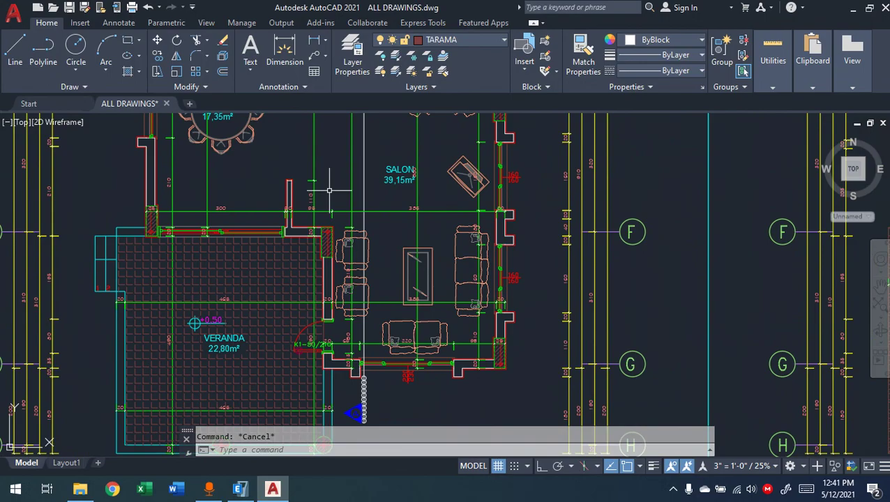
middle_click_drag(369, 203, 372, 344)
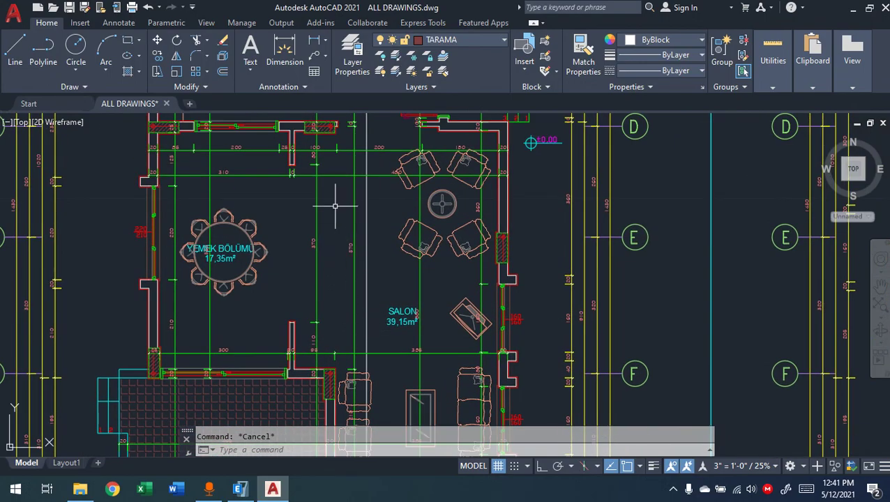
middle_click_drag(335, 204, 341, 246)
scroll(350, 287, "down", 1)
middle_click_drag(293, 296, 264, 203)
Step: Find the foundation plan and examine the labelled columns, including the offset of S9 and the circular columns S12 and S13
scroll(263, 203, "down", 4)
middle_click_drag(306, 361, 302, 188)
mouse_move(331, 418)
middle_mouse_down()
mouse_move(307, 272)
mouse_move(307, 204)
middle_mouse_up()
scroll(239, 293, "up", 1)
scroll(252, 215, "up", 2)
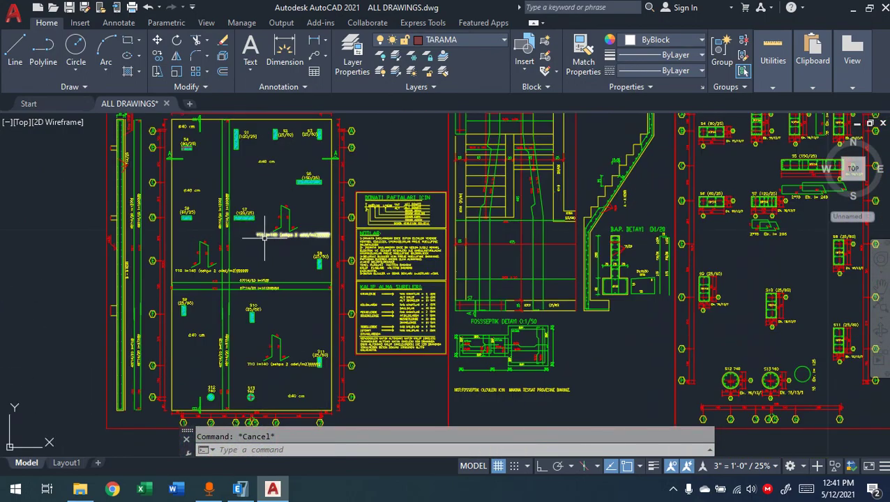
middle_click_drag(223, 379, 256, 309)
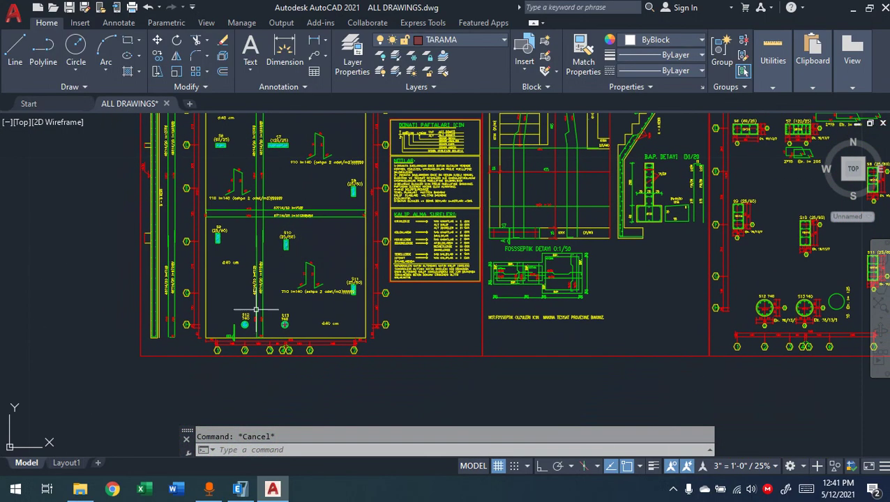
middle_click_drag(260, 195, 281, 313)
mouse_move(352, 348)
middle_mouse_down()
mouse_move(330, 280)
mouse_move(344, 249)
middle_mouse_up()
scroll(335, 279, "up", 2)
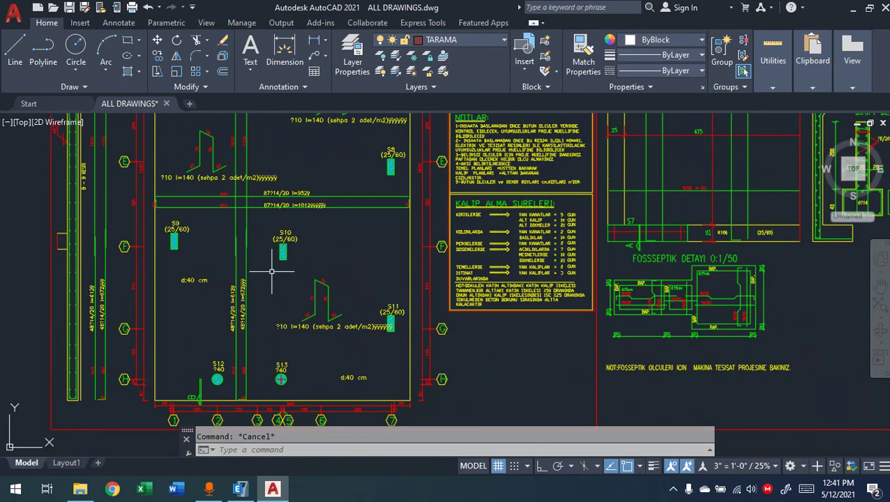
scroll(258, 258, "up", 2)
scroll(134, 248, "up", 6)
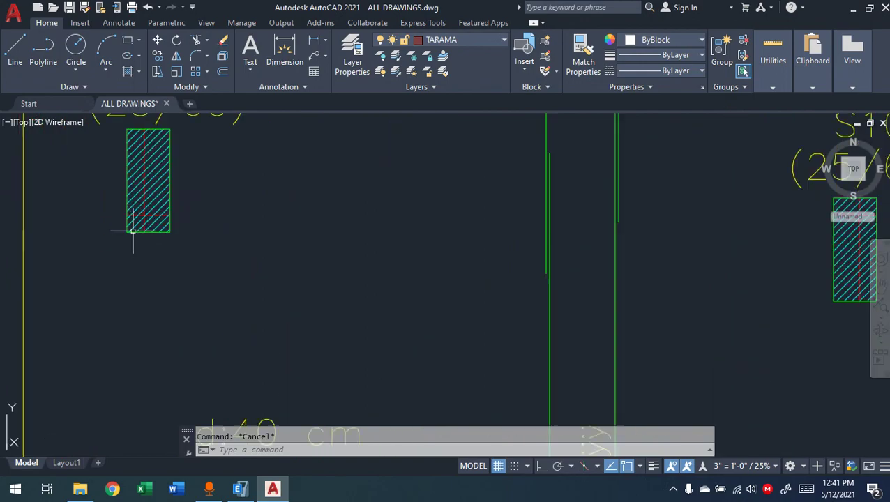
middle_click_drag(151, 208, 149, 249)
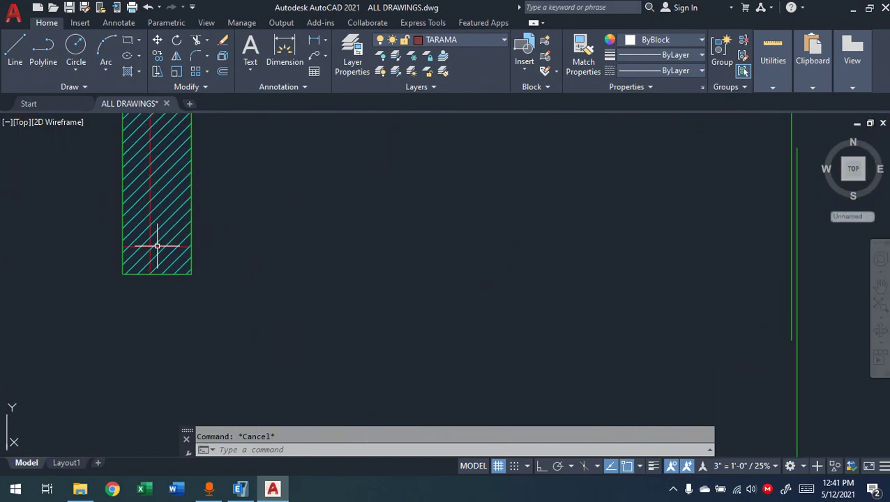
scroll(169, 272, "down", 4)
middle_click_drag(185, 280, 180, 144)
middle_click_drag(360, 164, 362, 98)
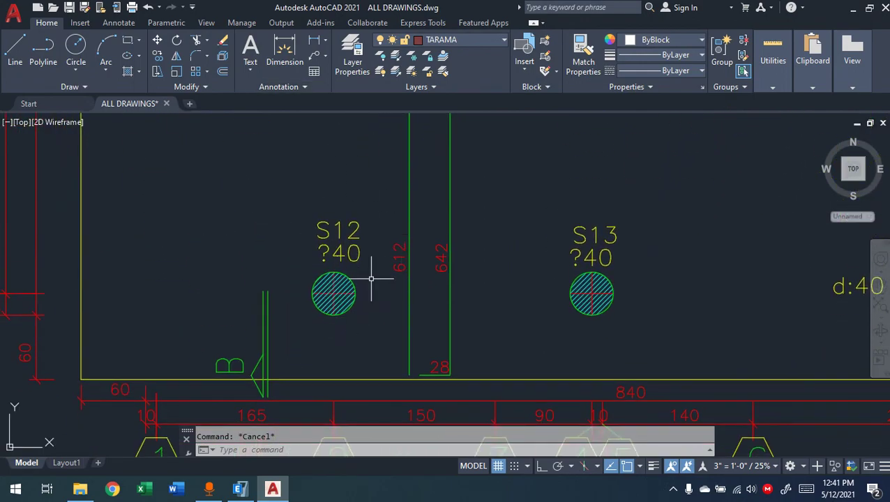
Step: Switch to ETABS and add a concrete circle frame section named Column40 cm with material C30/37
left_click(246, 491)
left_click(96, 25)
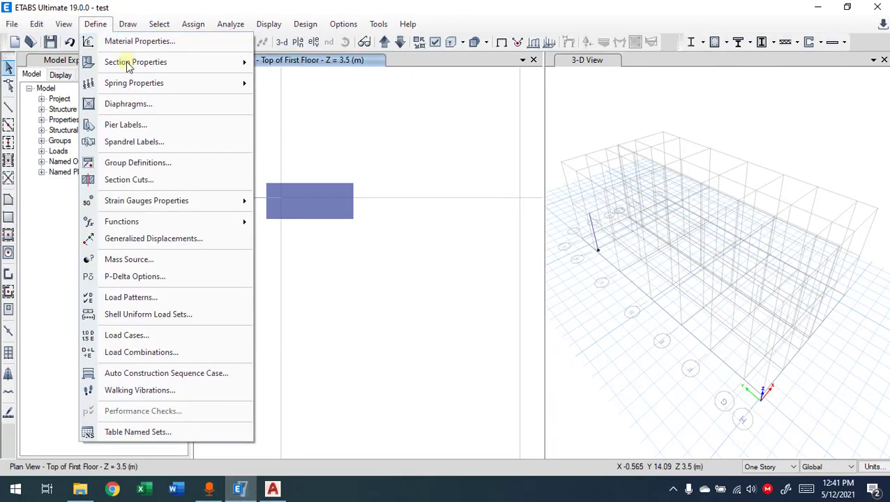
mouse_move(125, 64)
left_click(291, 62)
left_click(520, 138)
left_click(285, 222)
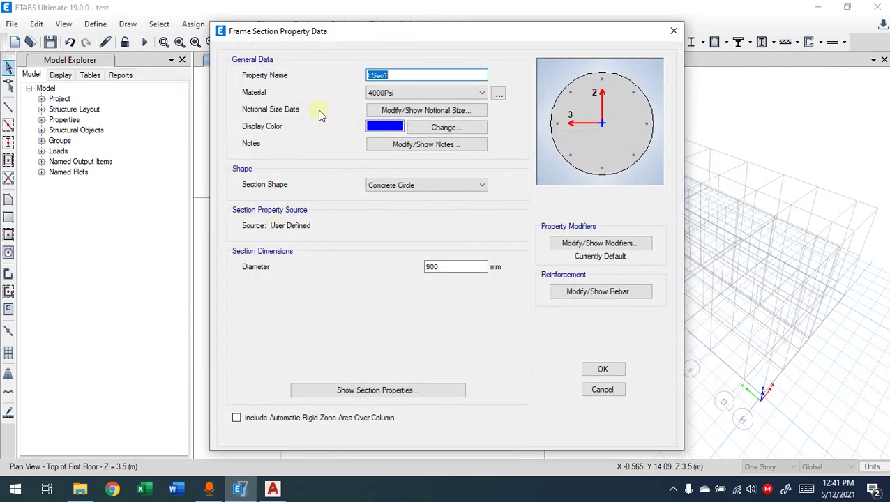
left_click(423, 93)
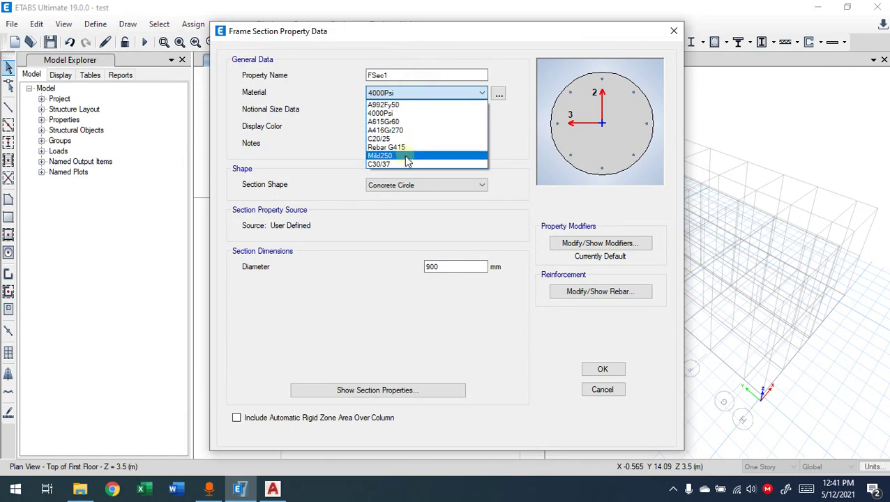
left_click(383, 164)
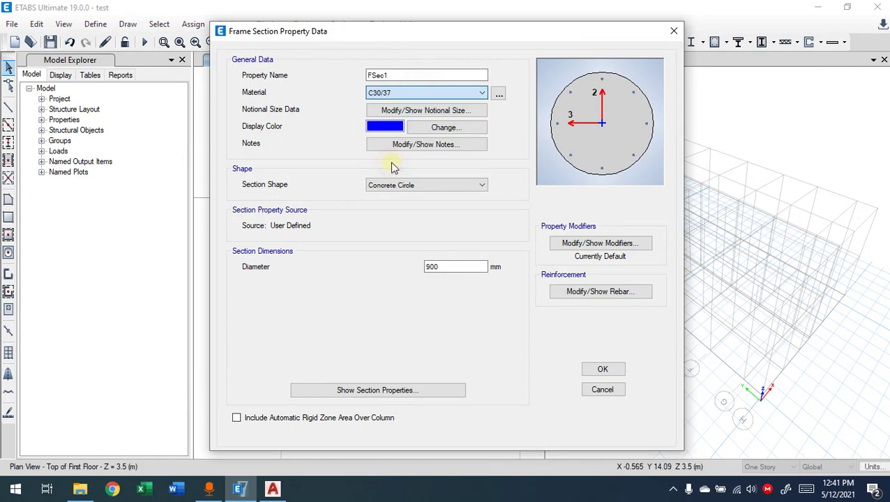
left_click_drag(401, 75, 364, 77)
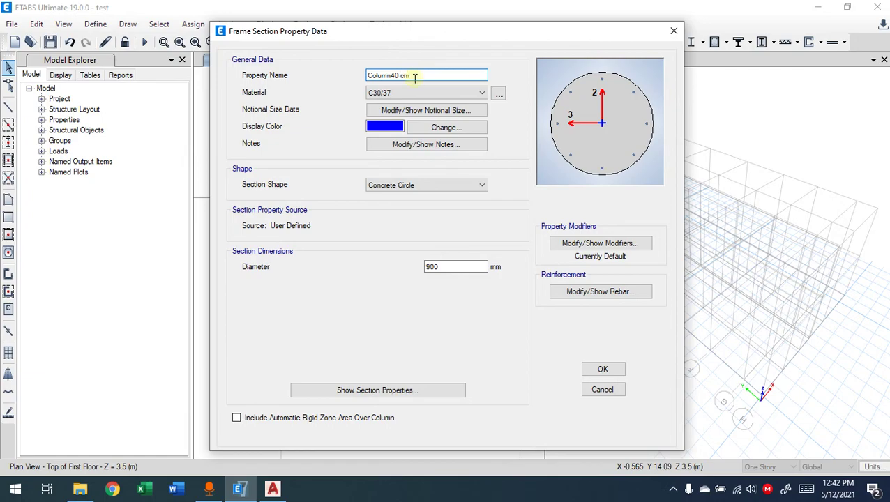
Step: Review the circular section's reinforcement, keep its circular tie layout, and save the new section
left_click(592, 295)
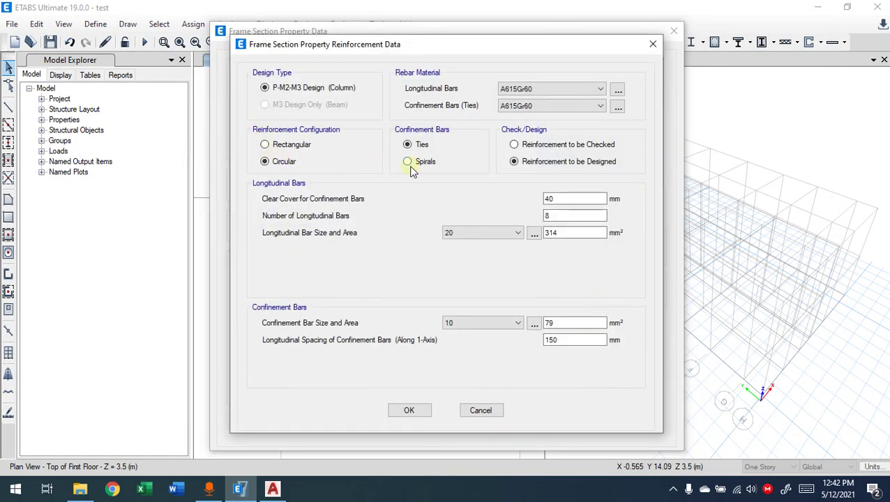
left_click(424, 408)
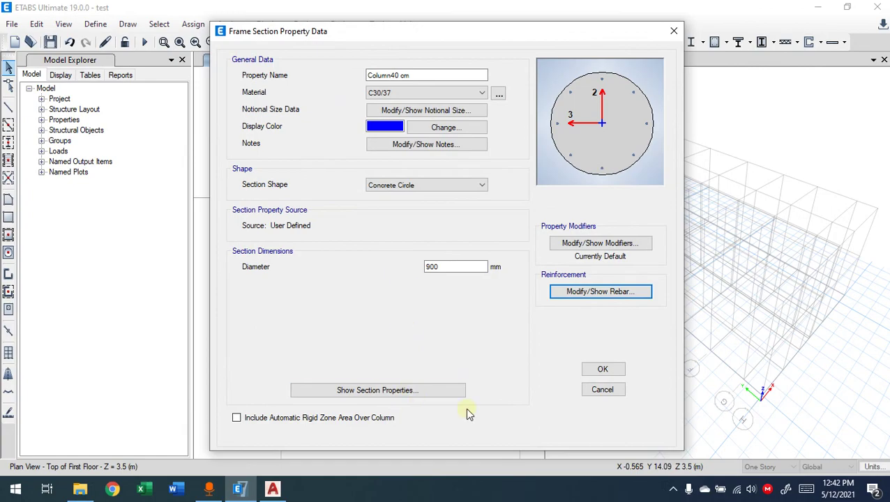
left_click(617, 369)
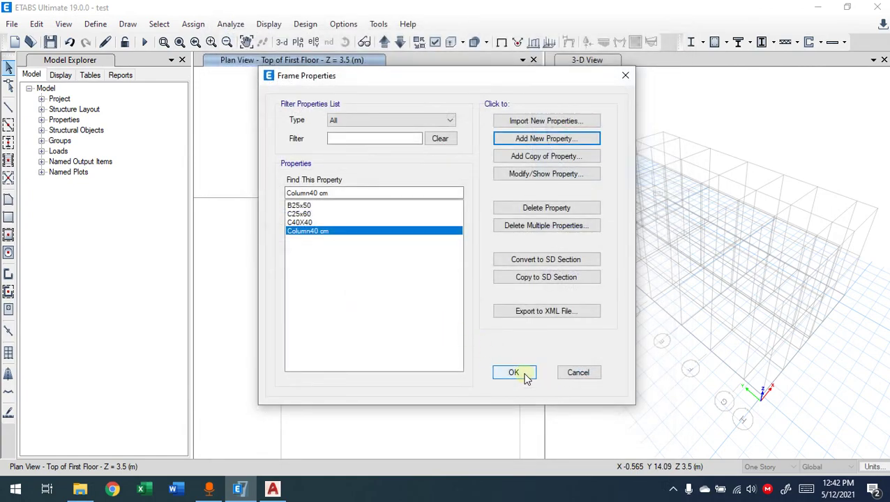
Step: Accept the frame section list and check the positions of S12 and S13 along grid H in the AutoCAD foundation plan
left_click(514, 372)
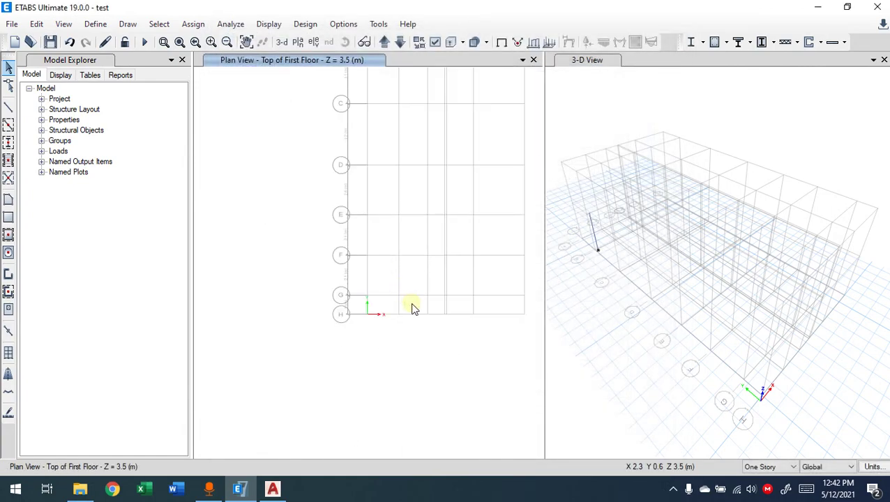
left_click(272, 488)
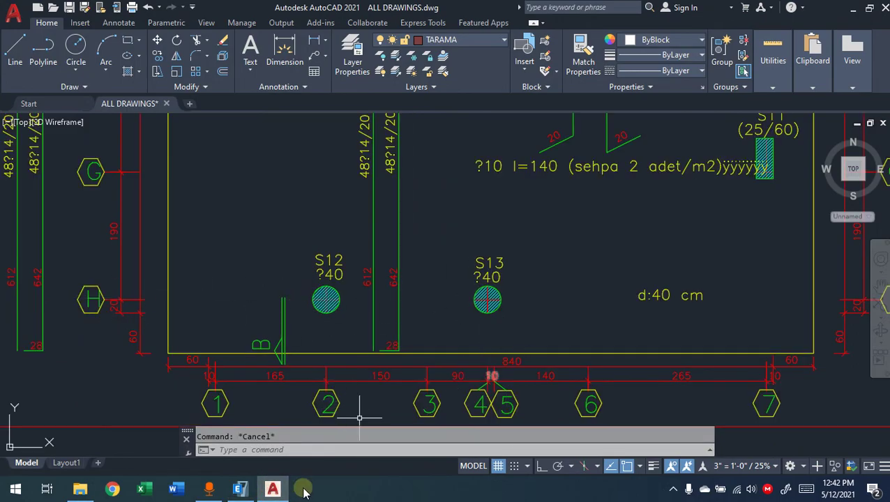
left_click(239, 488)
scroll(354, 311, "up", 2)
scroll(346, 320, "down", 2)
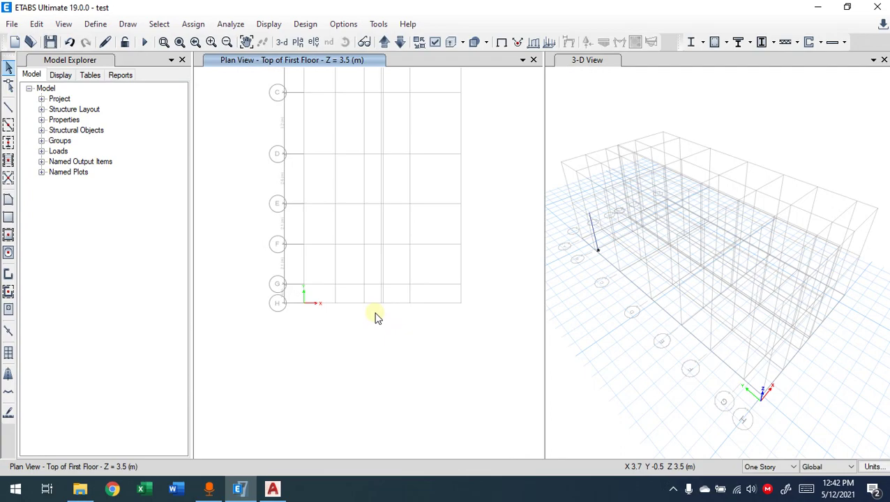
Step: Open grid system G1 for editing and set the bubble location of X grids 1, 2 and 3 to Both
right_click(380, 323)
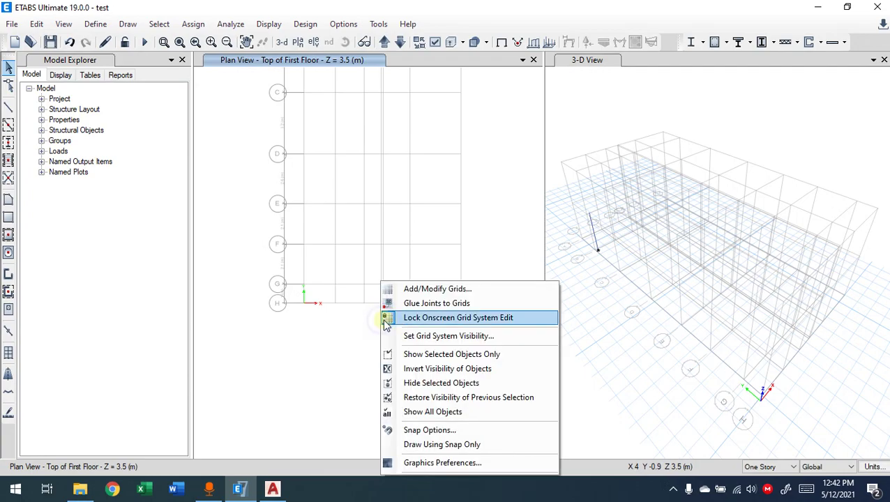
left_click(414, 292)
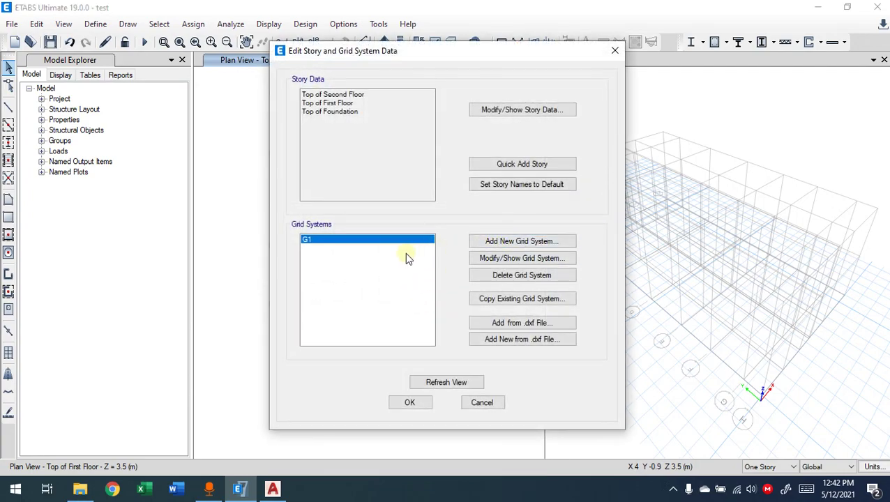
left_click(477, 259)
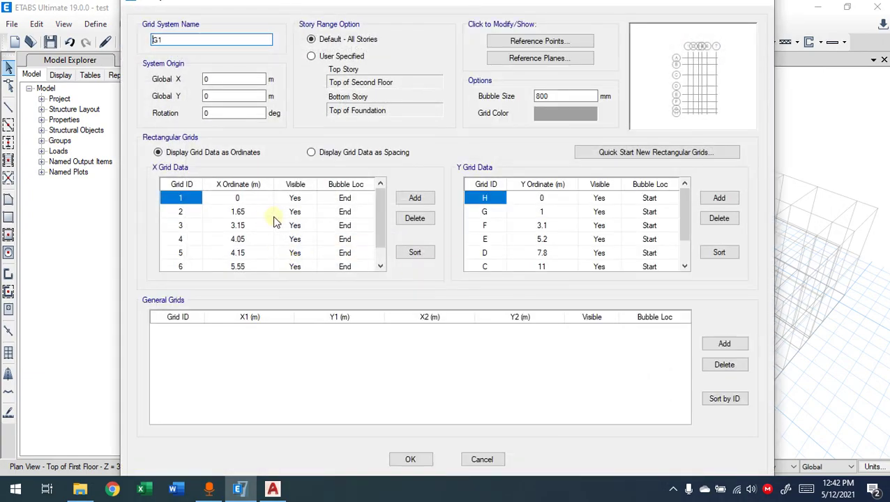
left_click(368, 201)
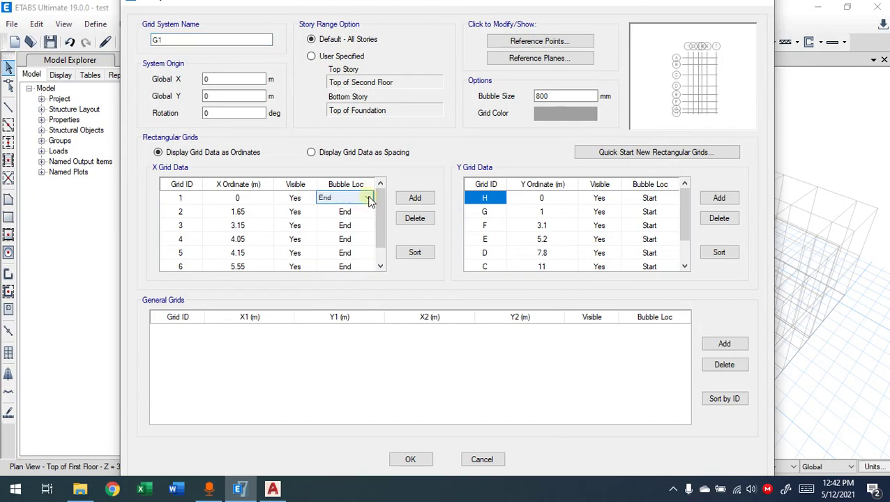
left_click(368, 199)
left_click(331, 226)
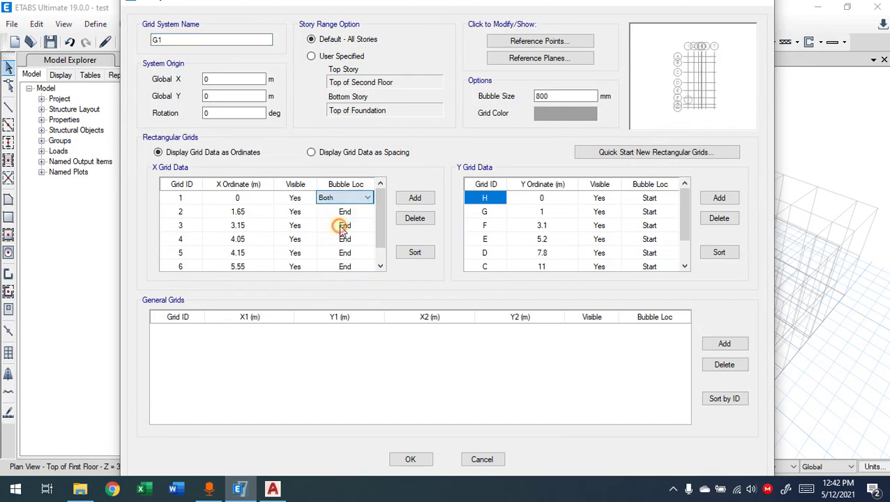
left_click(363, 212)
left_click(368, 213)
left_click(338, 226)
left_click(365, 228)
left_click(368, 228)
left_click(341, 249)
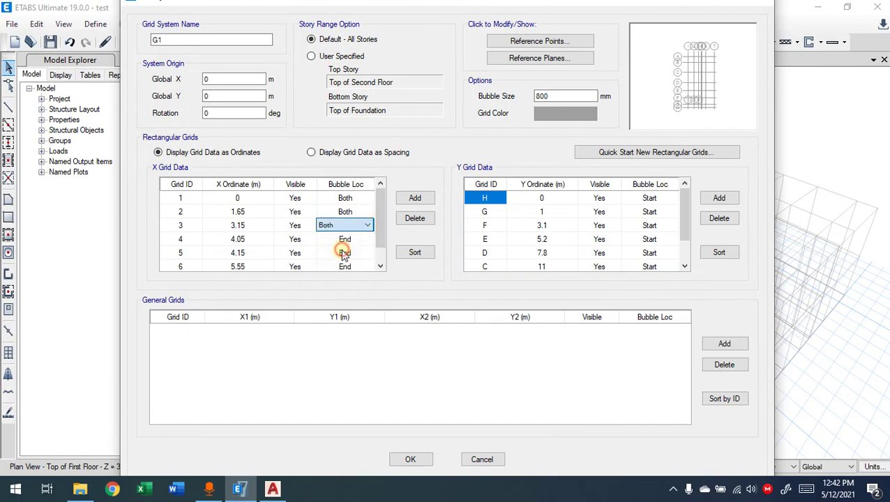
Step: Set the bubble location of X grids 4 to 7 to Both and apply the grid system changes
left_click(367, 239)
left_click(369, 239)
left_click(346, 260)
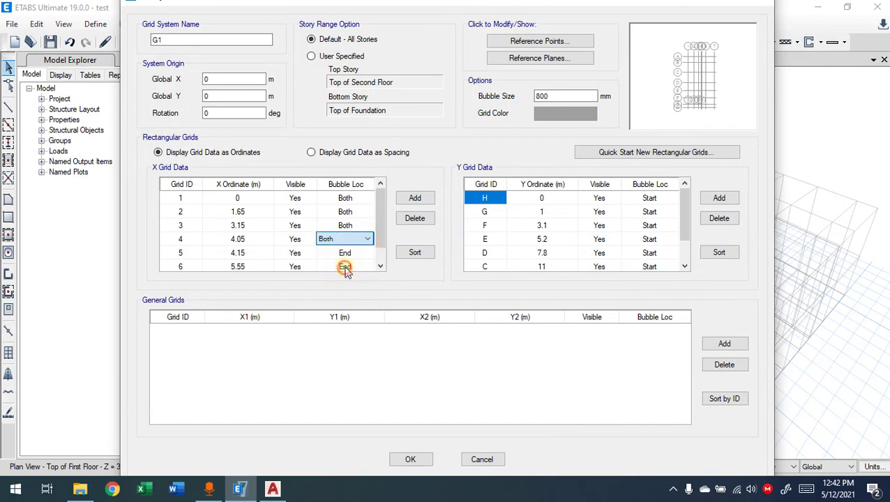
left_click(349, 253)
left_click(366, 253)
left_click(342, 272)
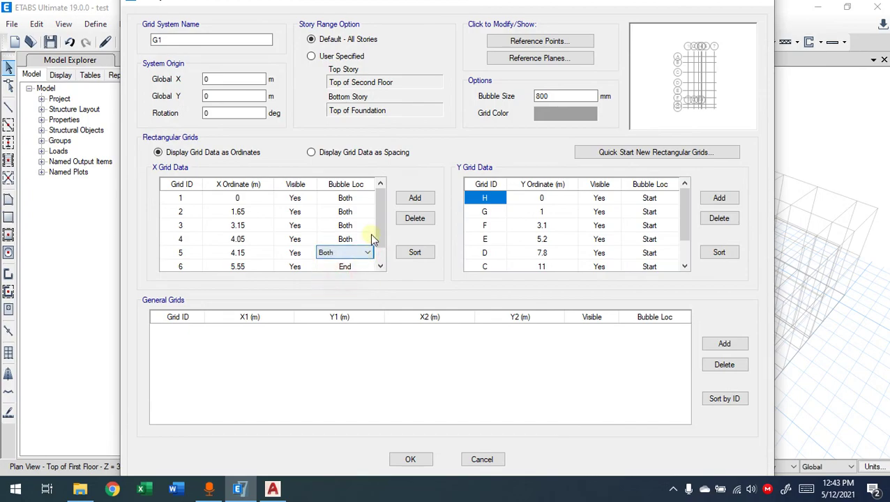
left_click(380, 237)
left_click(366, 239)
left_click(368, 239)
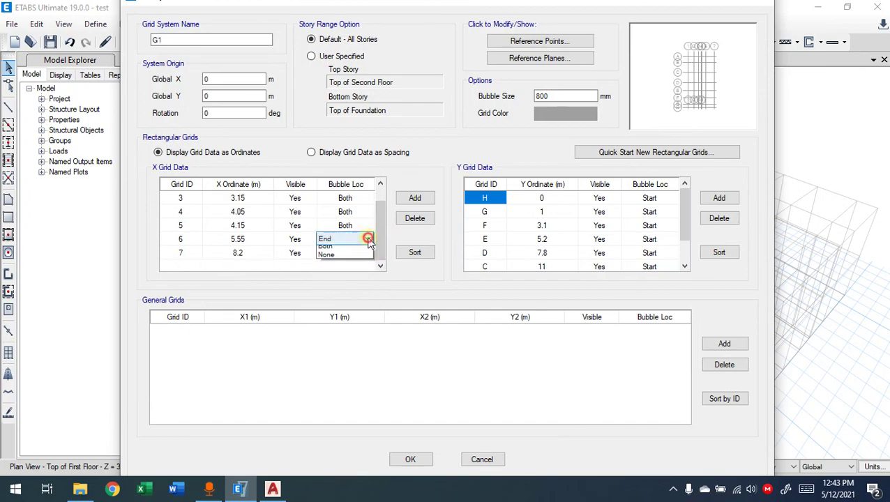
left_click(343, 271)
left_click(368, 253)
left_click(366, 253)
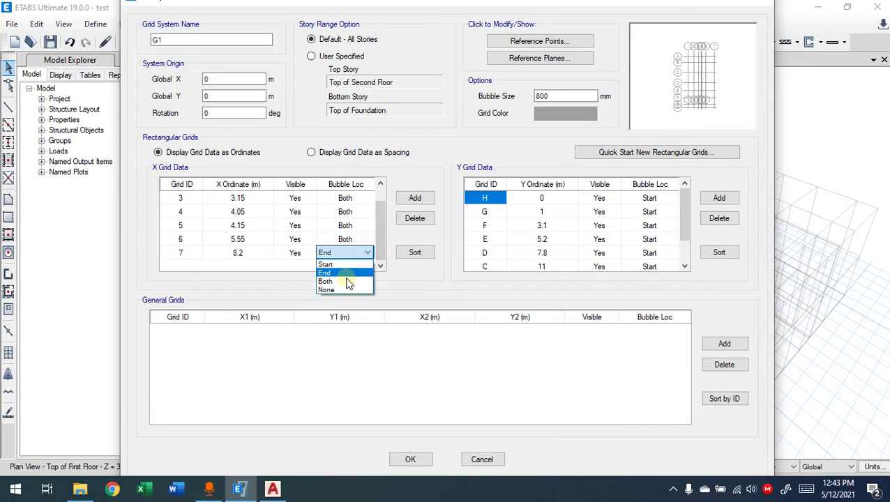
left_click(345, 282)
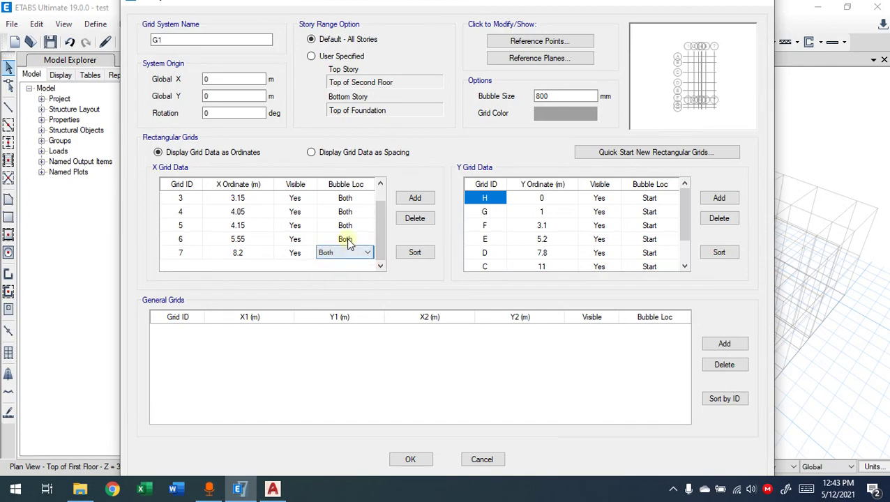
left_click(430, 458)
left_click(423, 383)
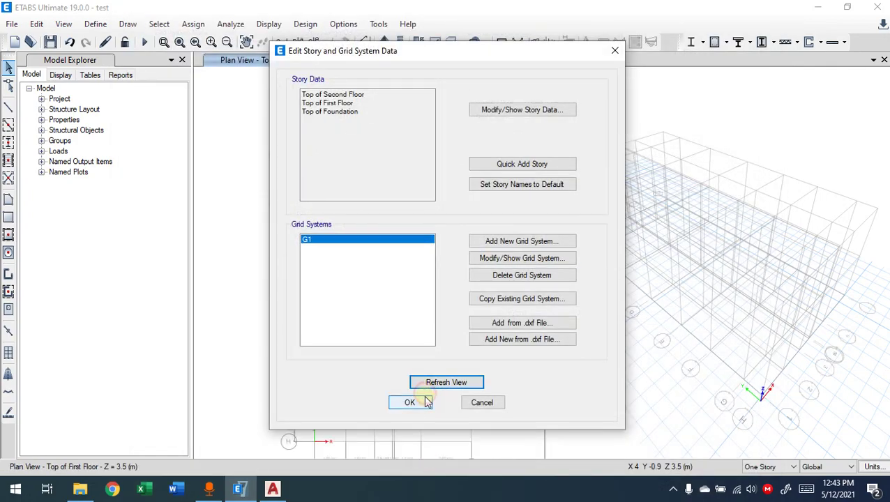
left_click(427, 403)
Step: Compare the grid labels along line H in the ETABS plan with the positions of S12 and S13 in AutoCAD
scroll(359, 350, "up", 5)
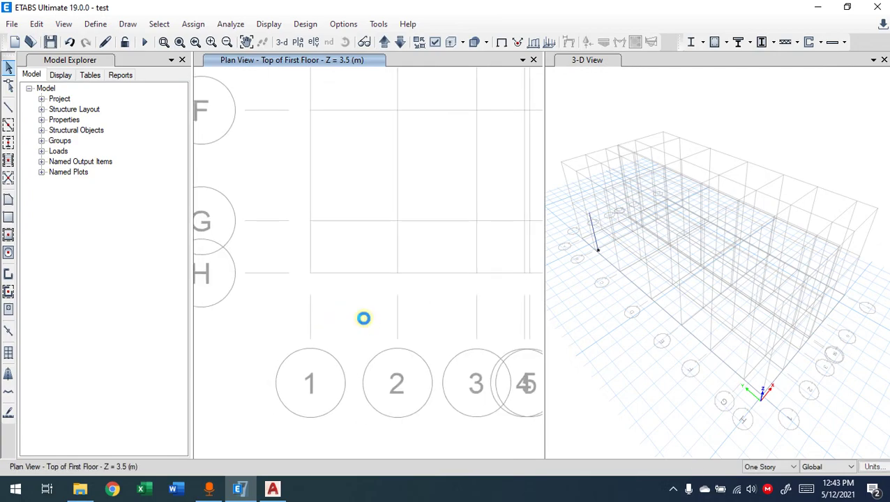
middle_click_drag(480, 285, 452, 284)
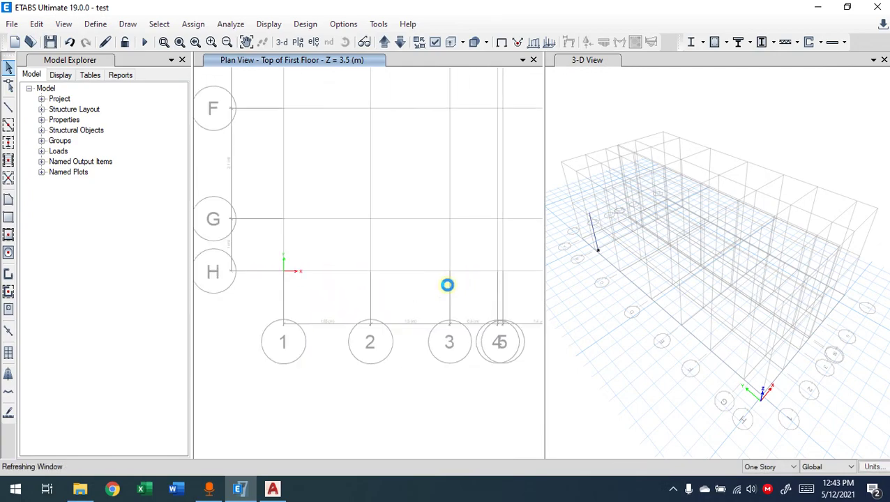
left_click(272, 488)
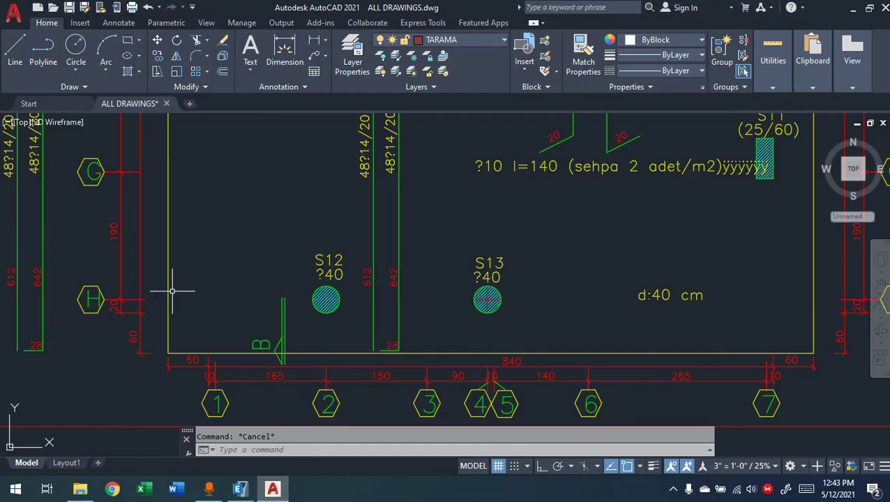
left_click(239, 488)
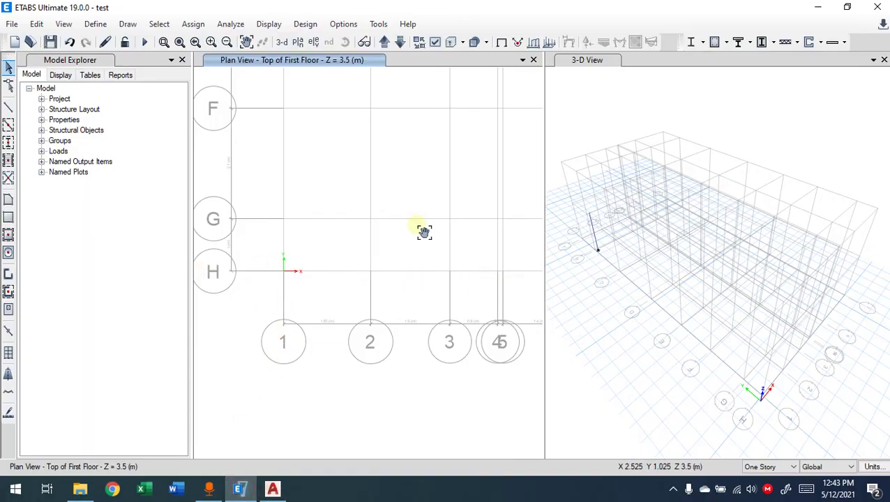
scroll(395, 208, "down", 3)
middle_click_drag(402, 275, 272, 301)
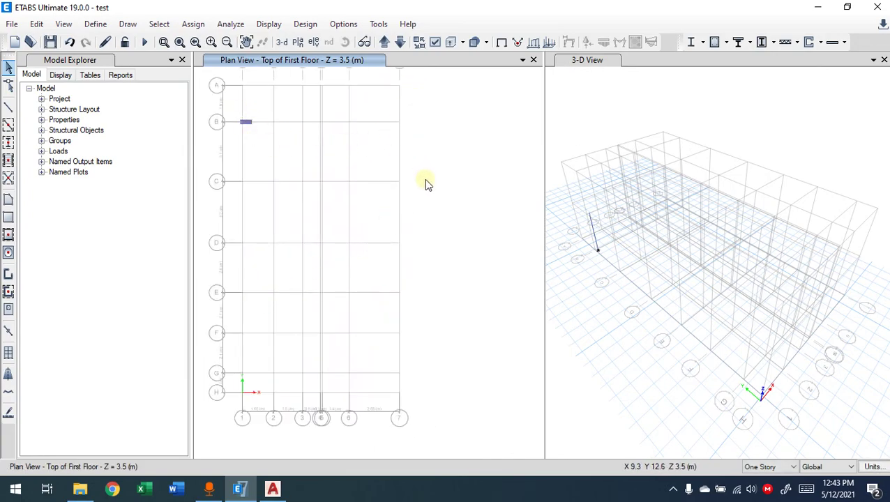
middle_click_drag(363, 363, 415, 262)
scroll(351, 298, "up", 3)
middle_click_drag(351, 298, 460, 288)
scroll(391, 322, "up", 3)
middle_click_drag(391, 322, 344, 288)
scroll(335, 288, "down", 3)
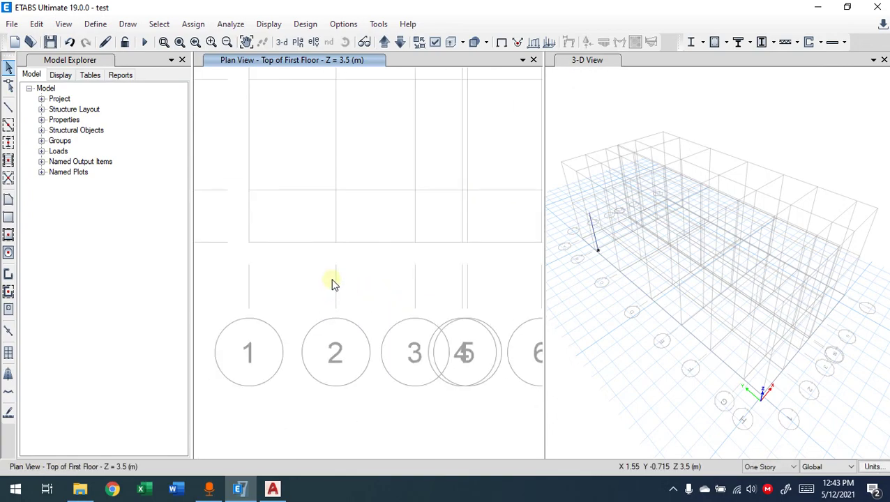
Step: Start quick column drawing with Column40 cm as the section property
left_click(8, 142)
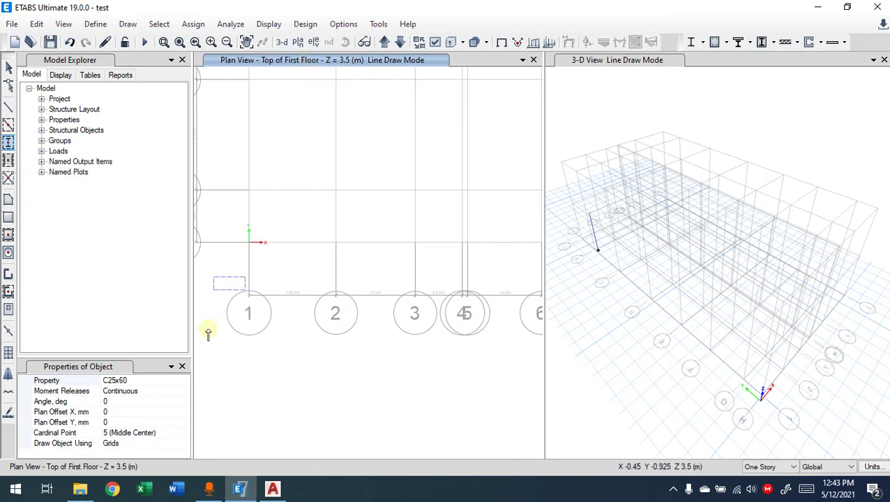
left_click(183, 383)
left_click(184, 380)
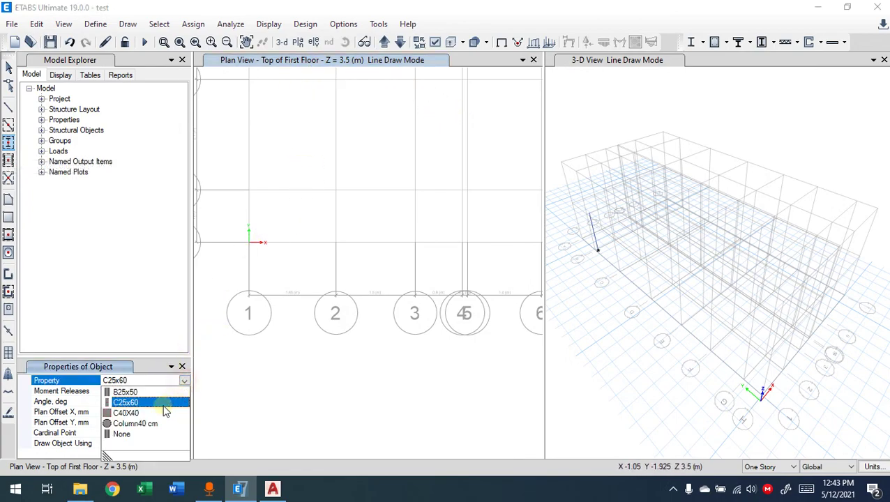
left_click(131, 424)
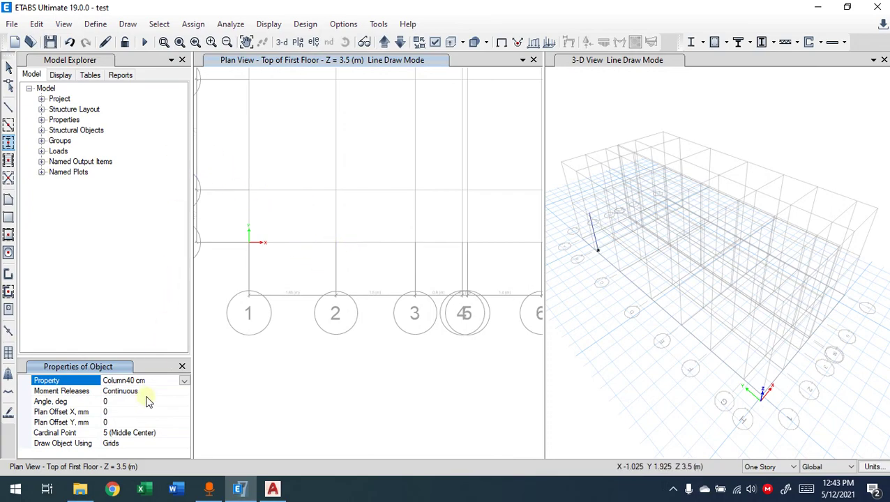
Step: Modify the Column40 cm frame section so that its diameter is 40 cm, and save the section
left_click(96, 25)
left_click(346, 176)
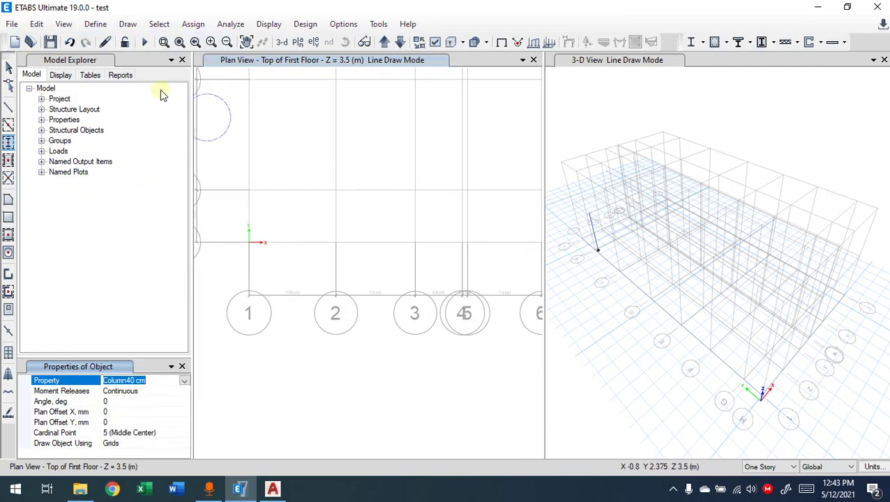
left_click(182, 367)
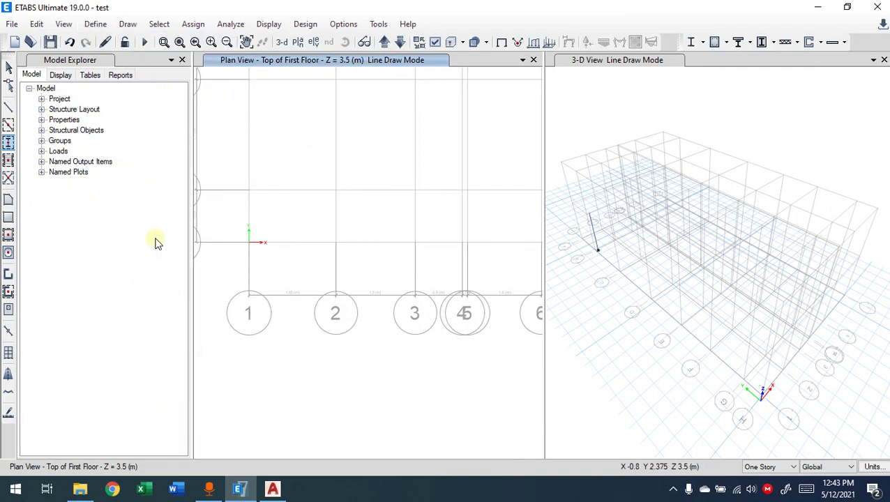
left_click(95, 23)
mouse_move(146, 70)
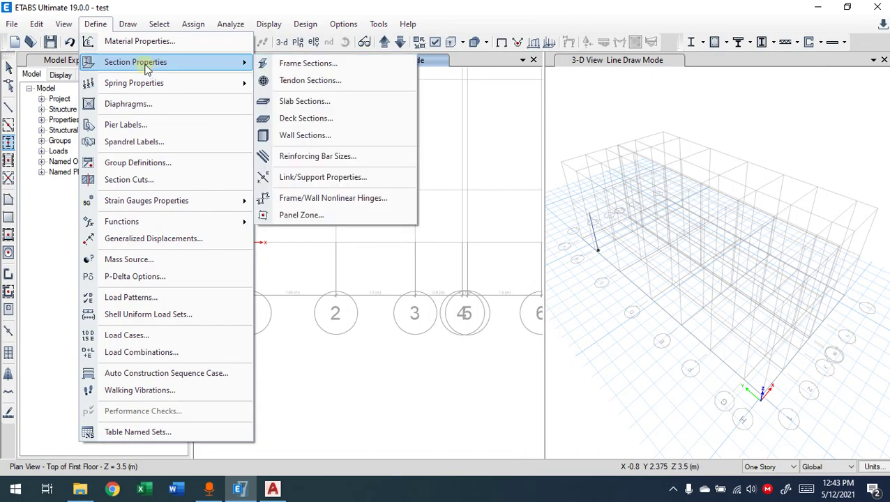
left_click(290, 63)
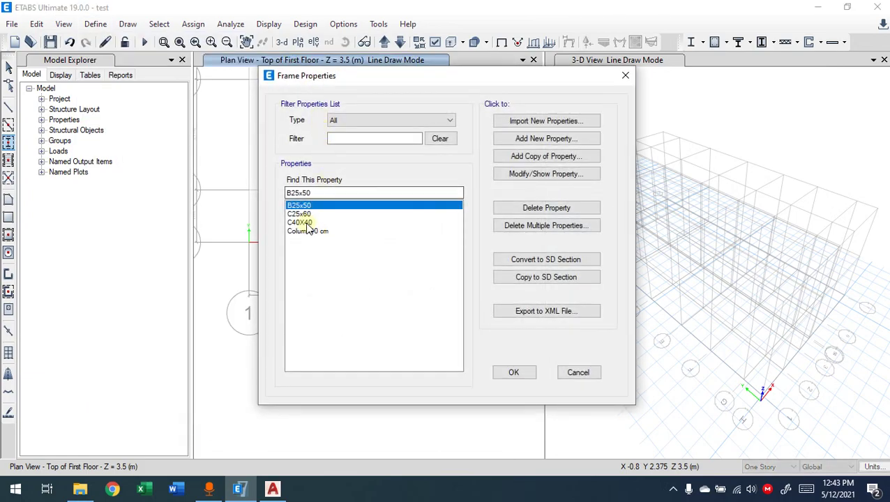
left_click(310, 222)
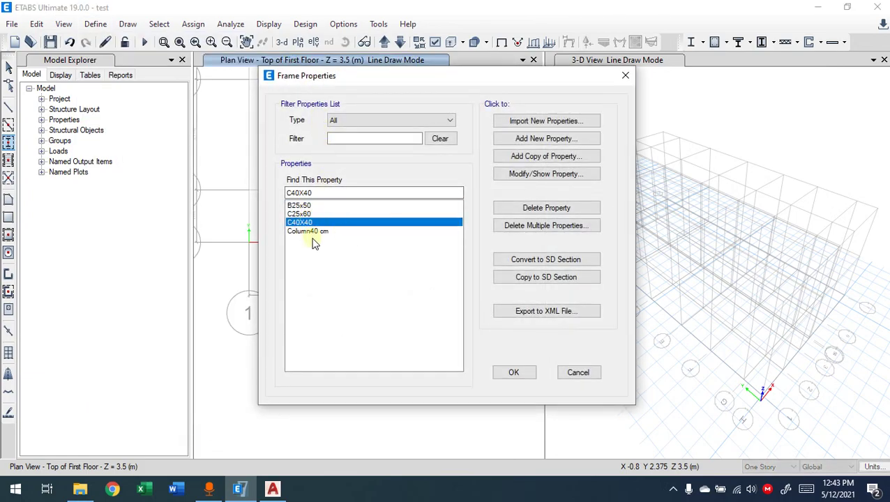
left_click(309, 231)
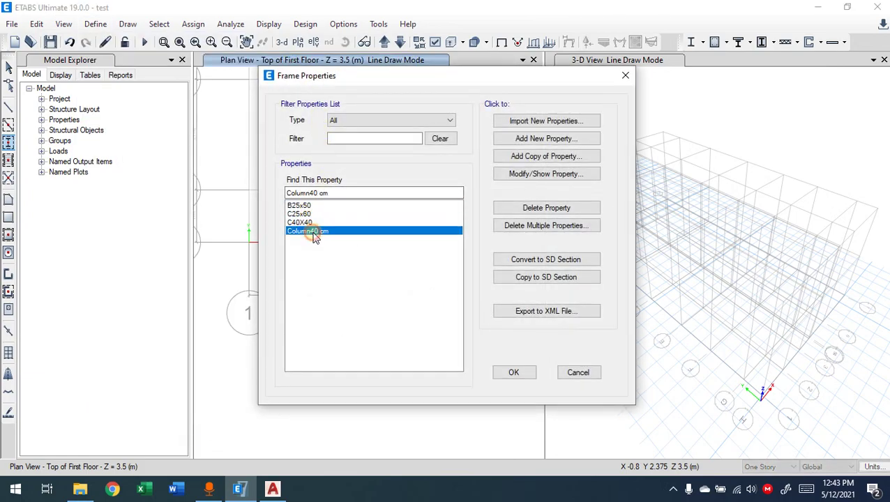
left_click(530, 175)
double_click(450, 269)
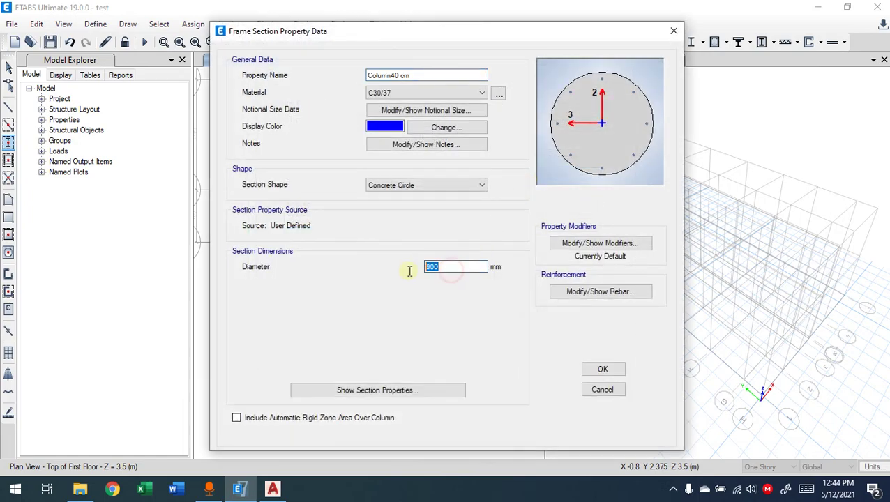
left_click(601, 368)
left_click(511, 371)
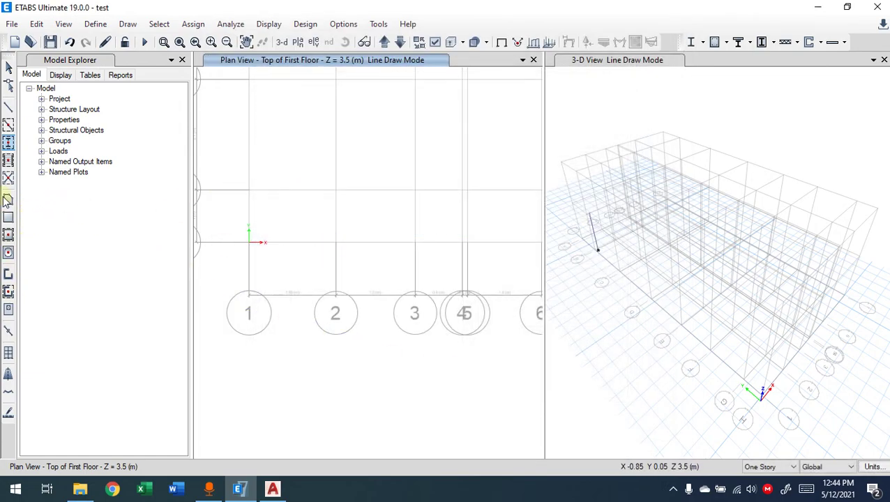
Step: Place Column40 cm columns with no plan offset at grid points H-2 and H-4, and finish drawing
left_click(8, 144)
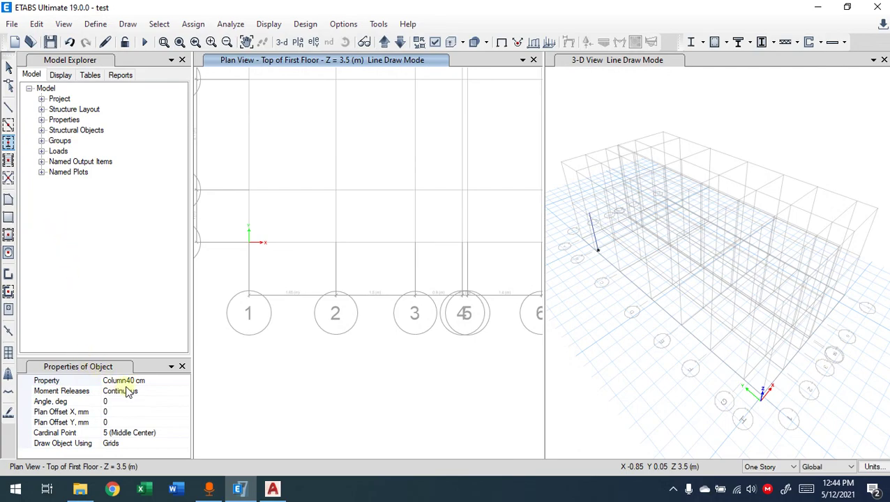
left_click(336, 243)
left_click(461, 242)
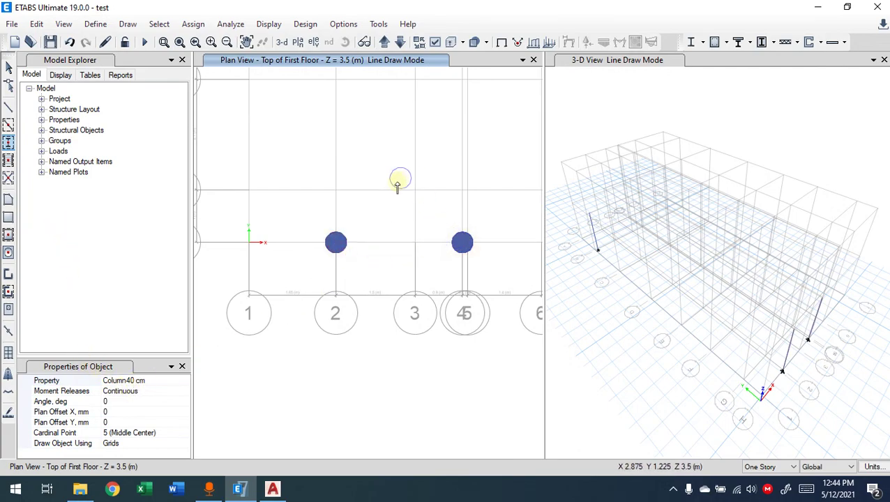
key("Escape")
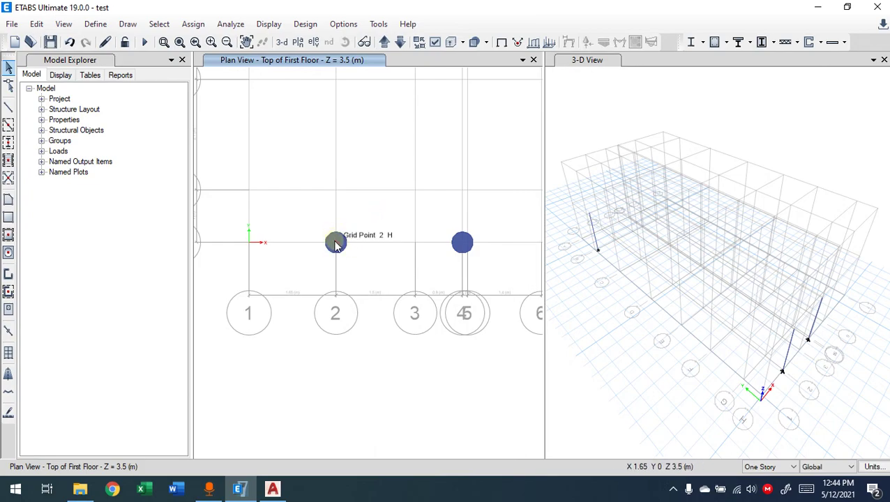
Step: Examine the circular columns on grid H and the offset rectangular column at B-1 in the plan view
scroll(339, 220, "down", 4)
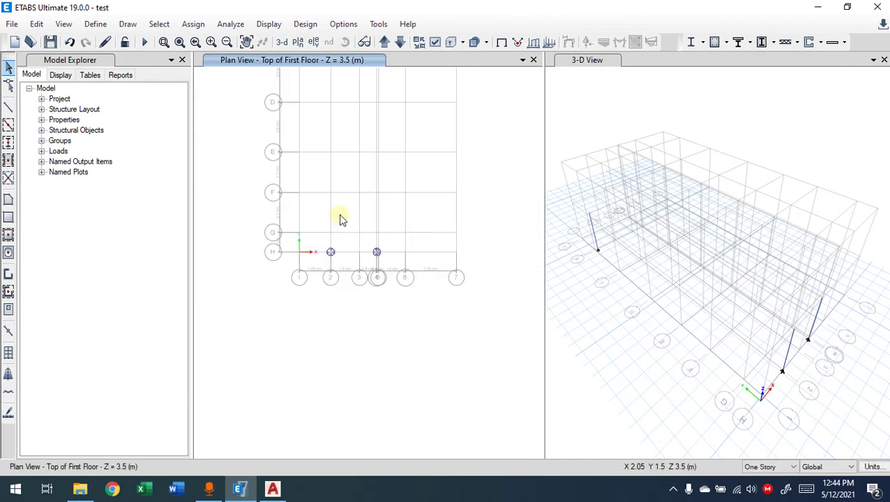
scroll(324, 310, "up", 3)
scroll(314, 265, "down", 5)
scroll(314, 209, "up", 3)
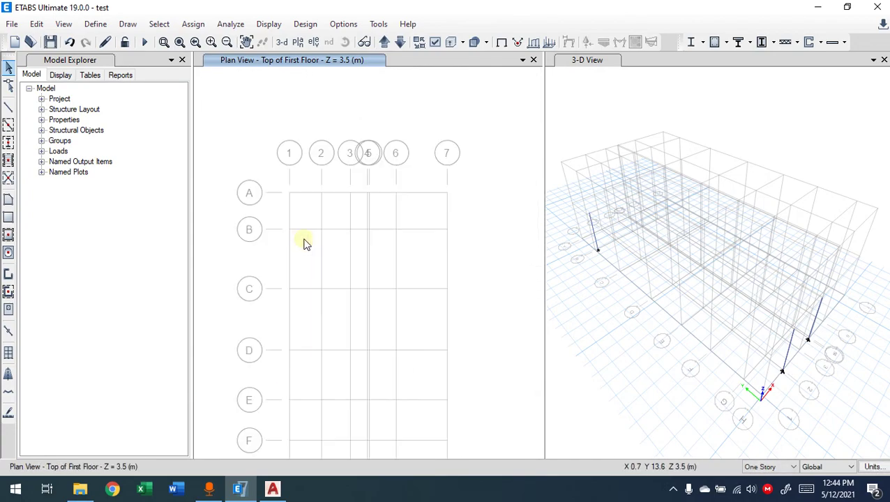
scroll(292, 234, "up", 3)
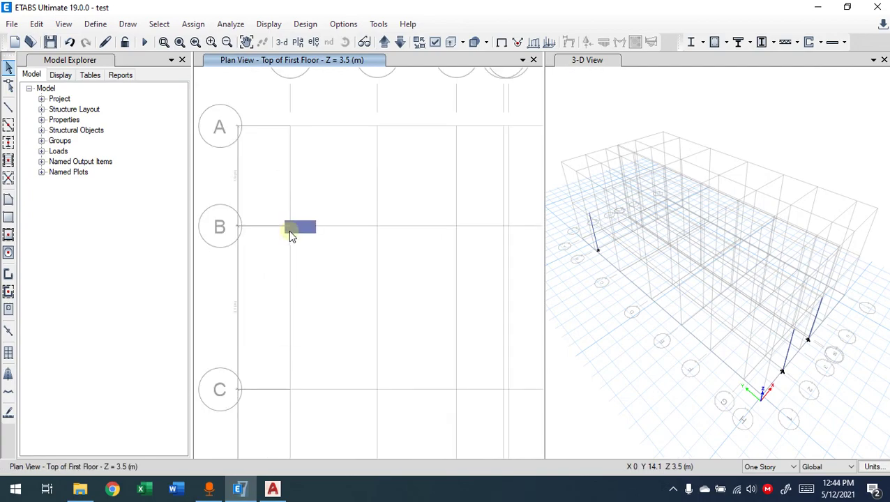